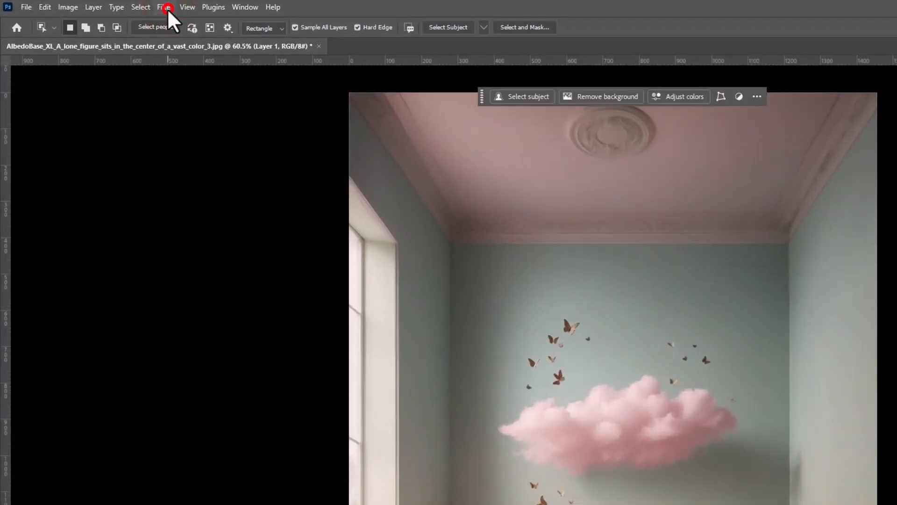
Examine the installed plugins and the filters offered by Nik Collection 8.
click(165, 7)
mouse_move(218, 329)
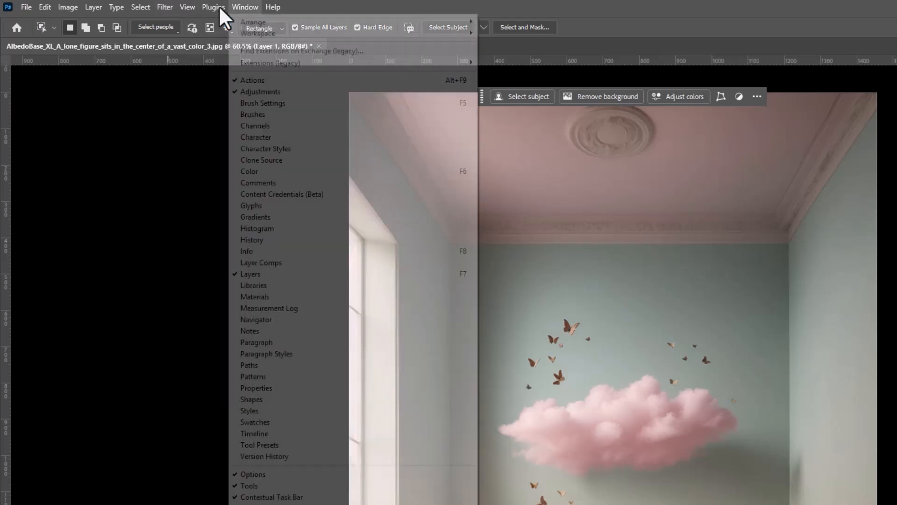
mouse_move(219, 6)
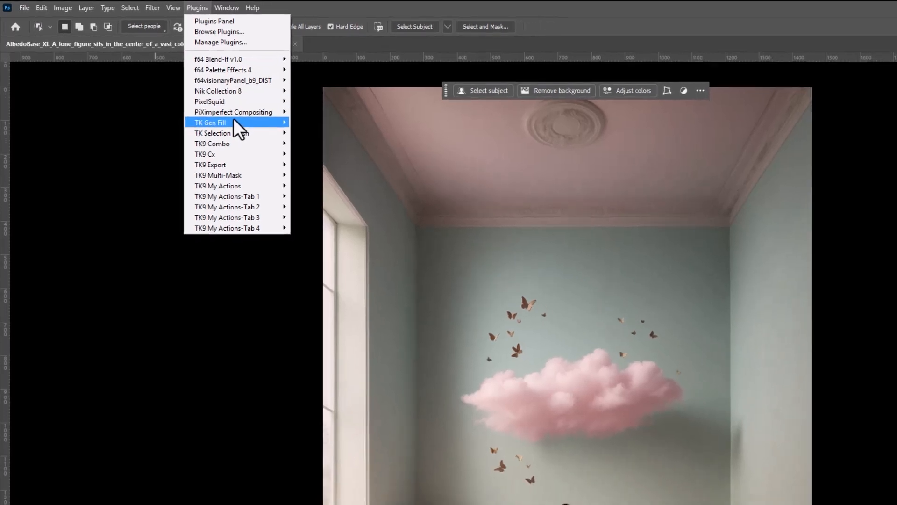
mouse_move(250, 131)
key(Up)
key(Up)
key(Up)
key(Right)
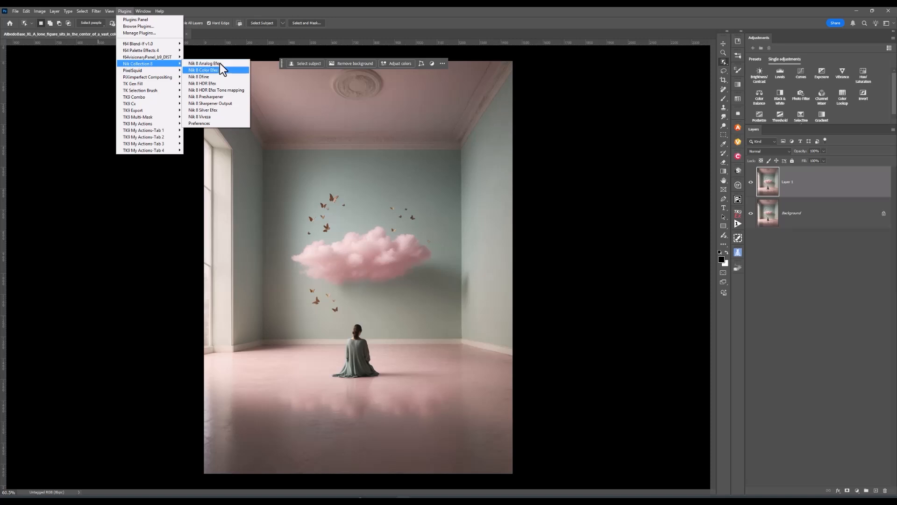
click(677, 221)
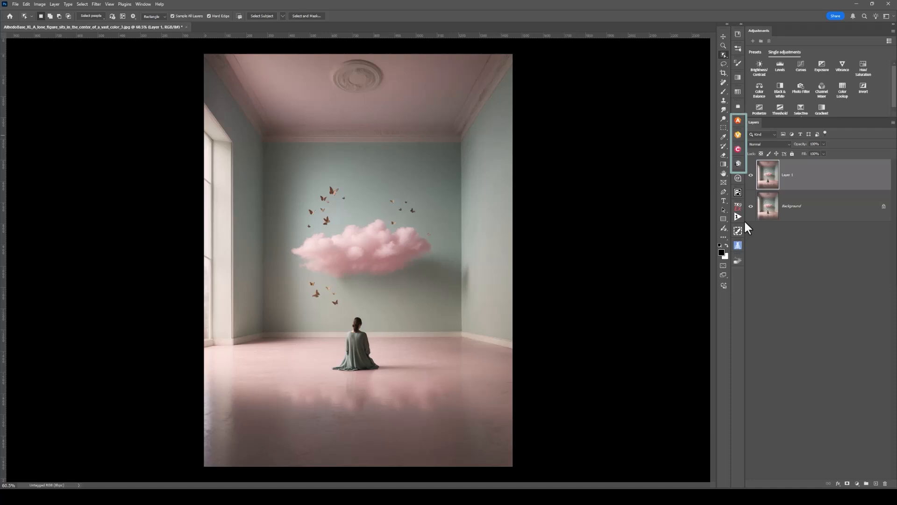
Open the image layer in Nik 8 Analog Efex and apply the "Blue Fa..." preset.
click(738, 121)
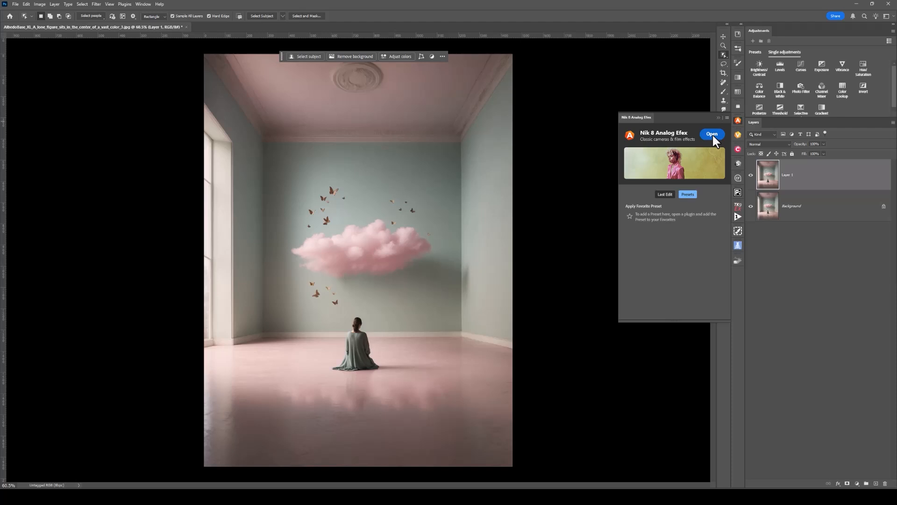
click(712, 134)
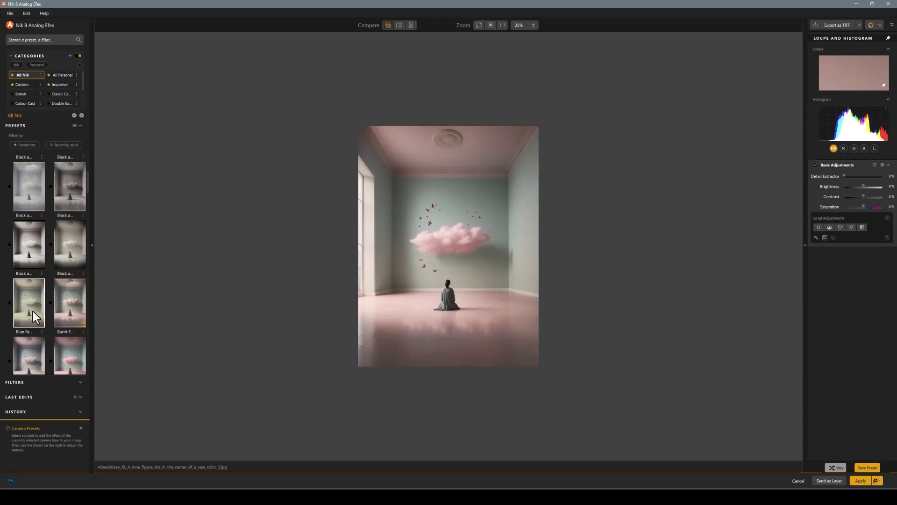
click(33, 311)
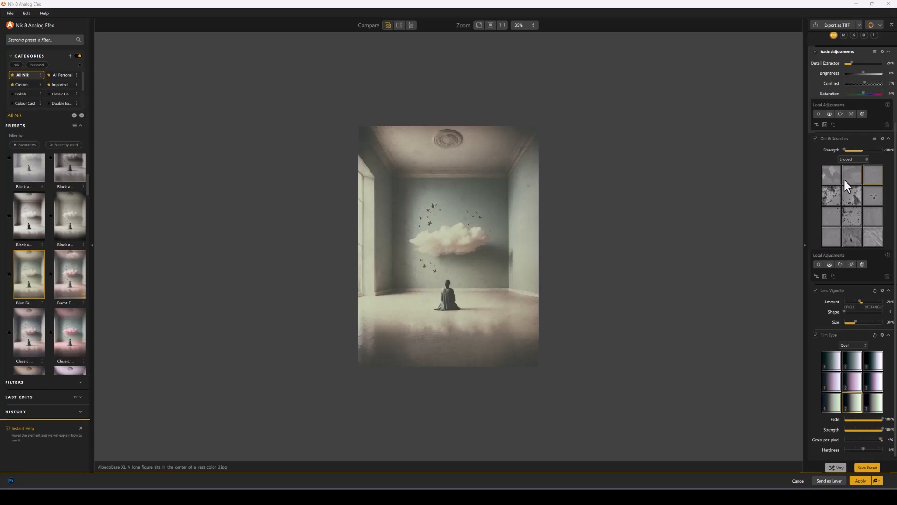
Choose the first texture in the last row of the Eroded scratches and the third Cool film type in the second row.
click(832, 217)
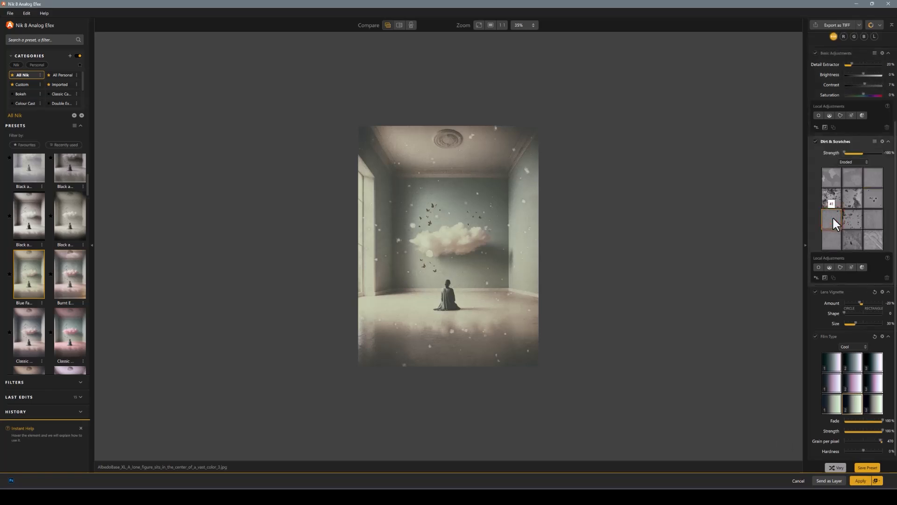
click(832, 242)
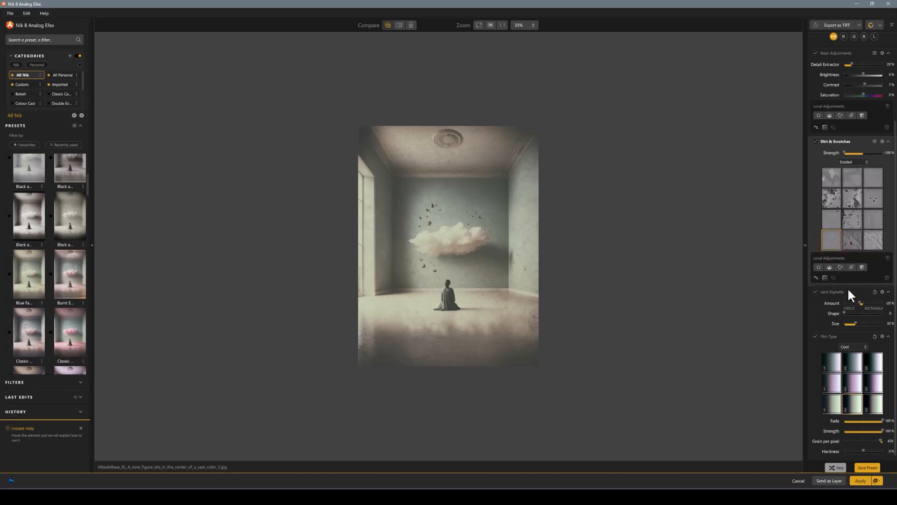
click(873, 366)
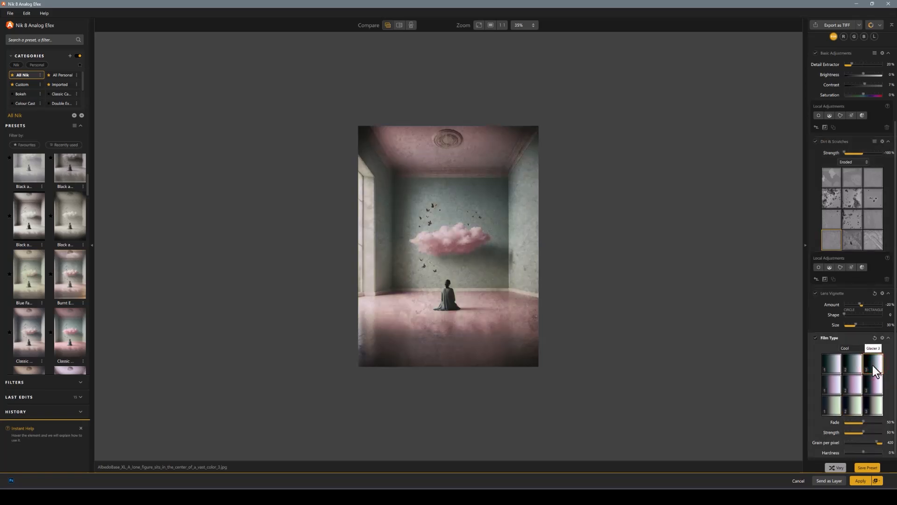
click(876, 387)
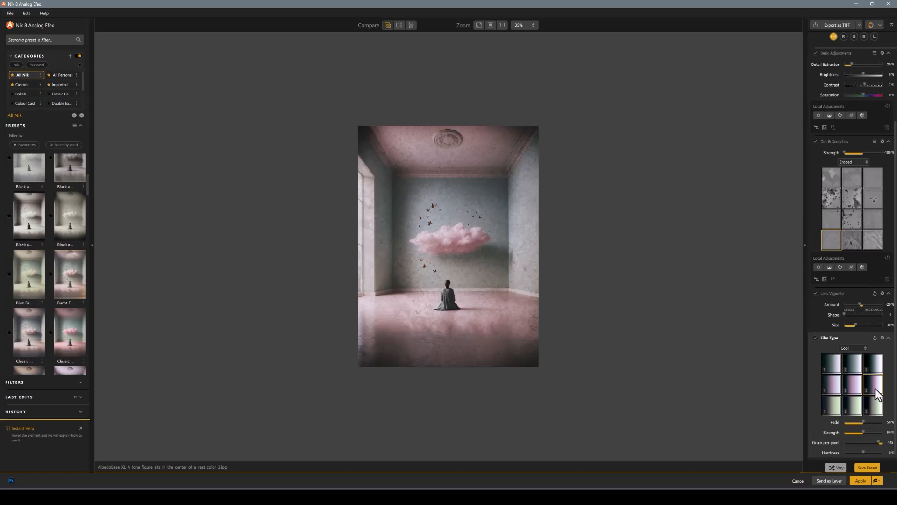
Save the current look as a custom preset named "Faded SD" and show it in the All Personal category.
click(861, 466)
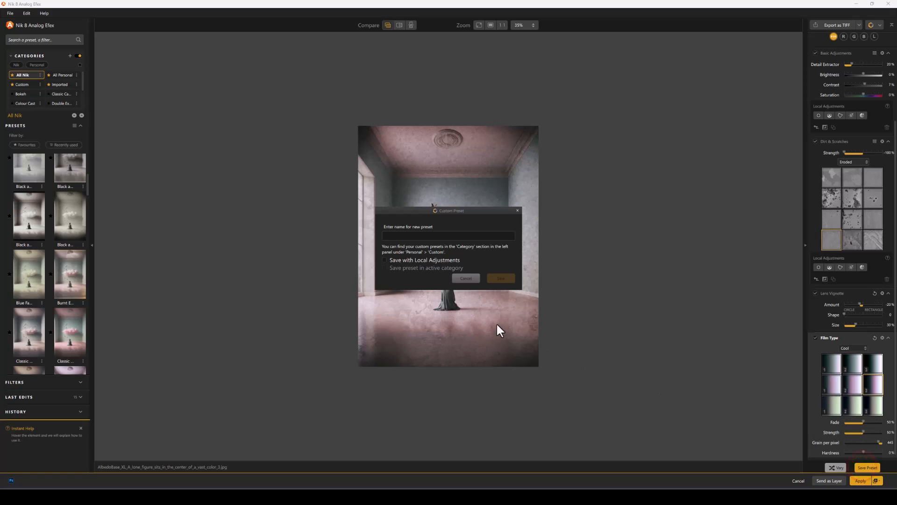
text(B)
click(503, 278)
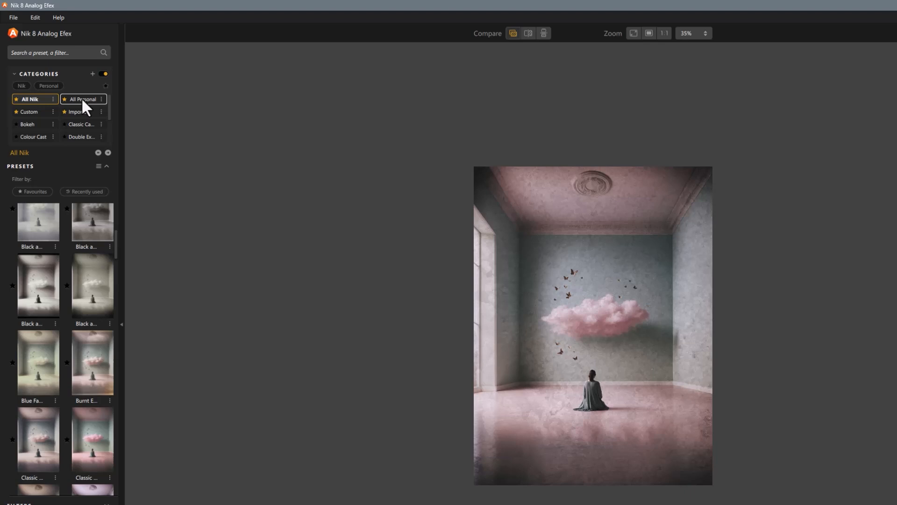
click(83, 100)
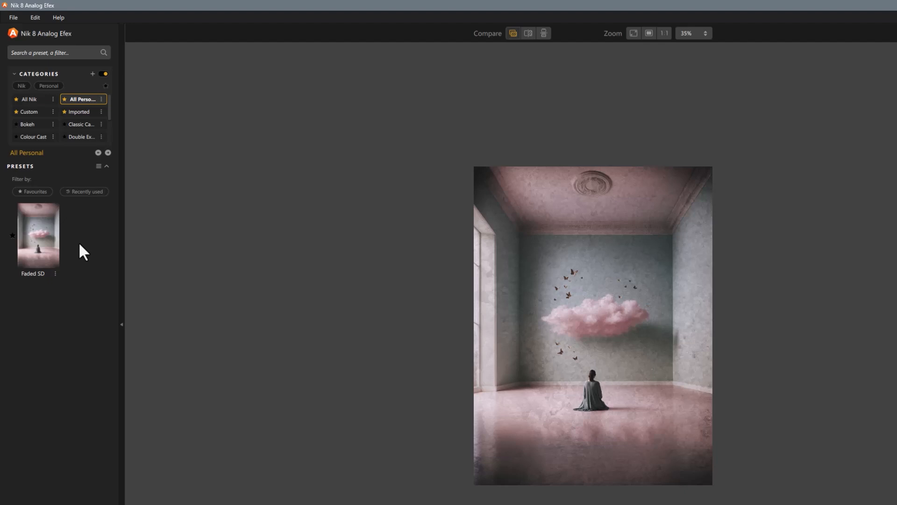
mouse_move(40, 240)
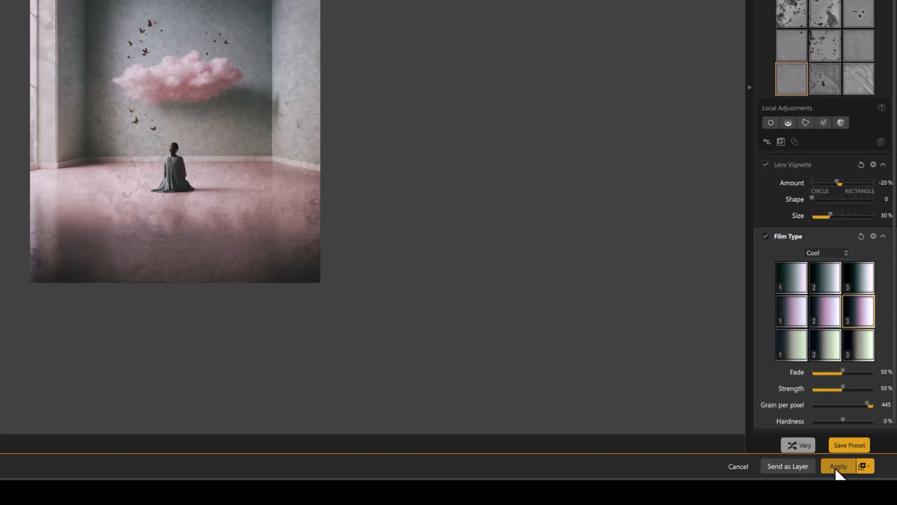
Send the edit to Photoshop as a separate layer and also apply it as a New Layer with Mask.
click(870, 467)
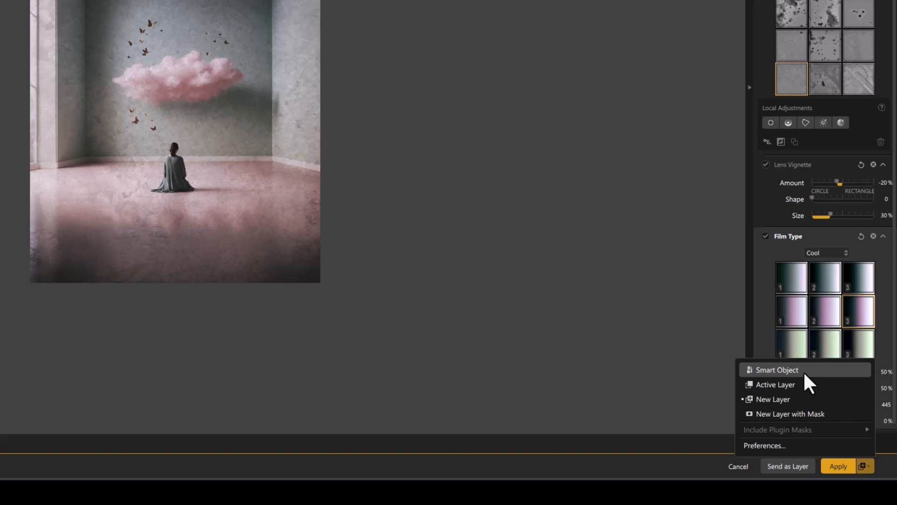
key(Down)
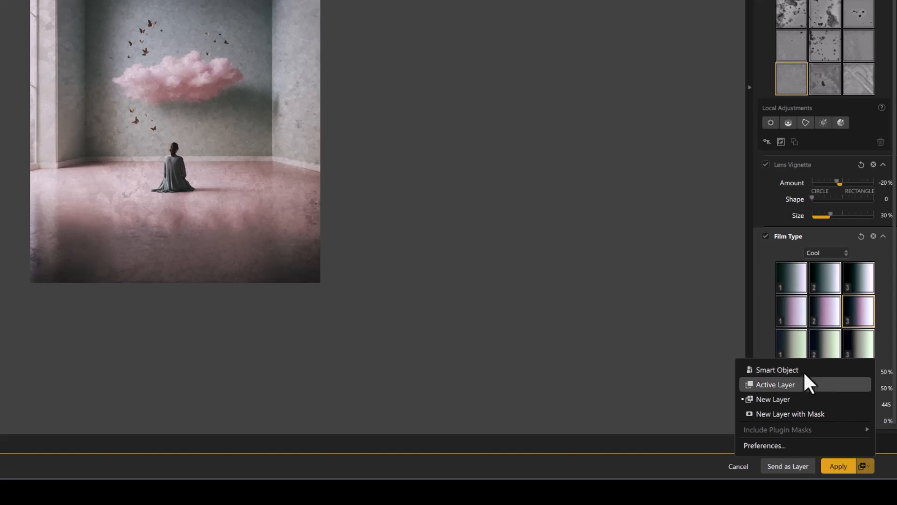
key(Down)
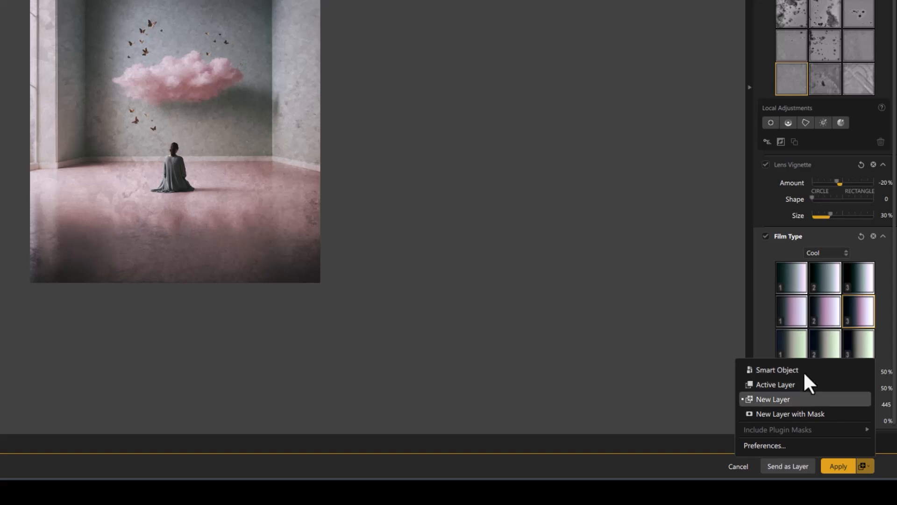
key(Down)
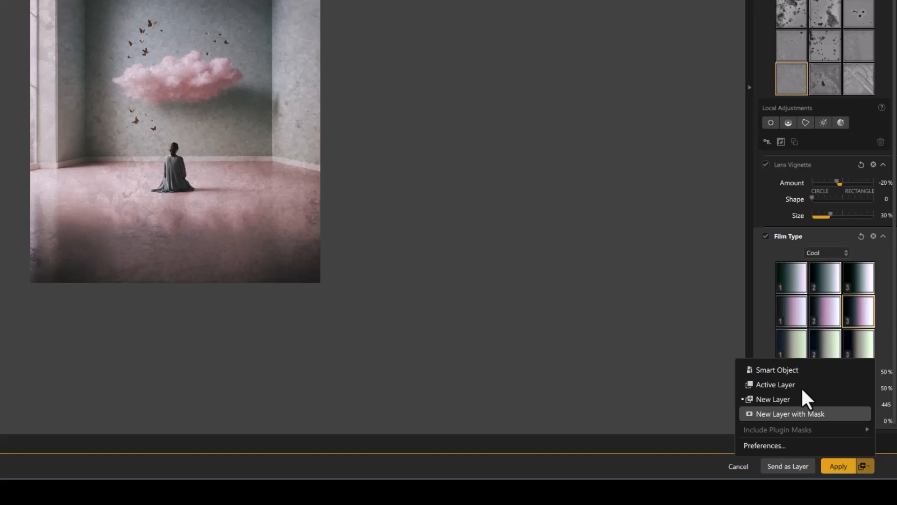
click(798, 413)
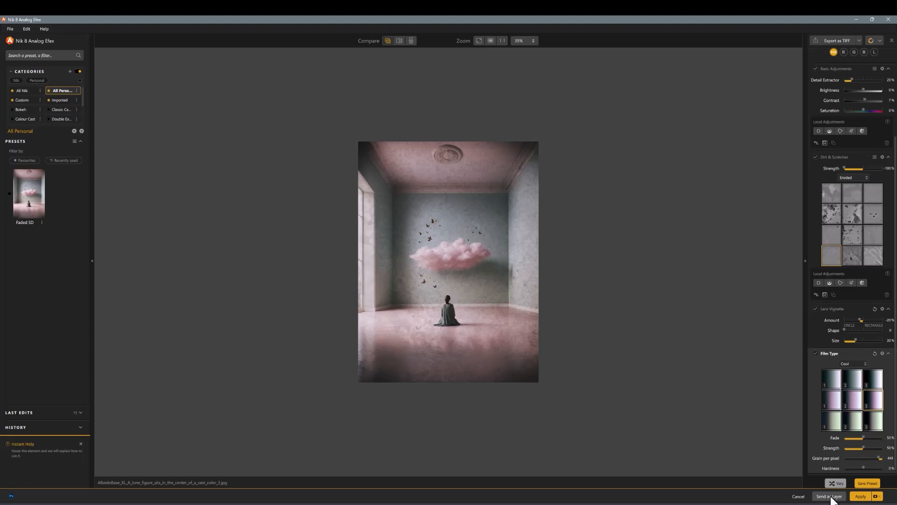
click(831, 496)
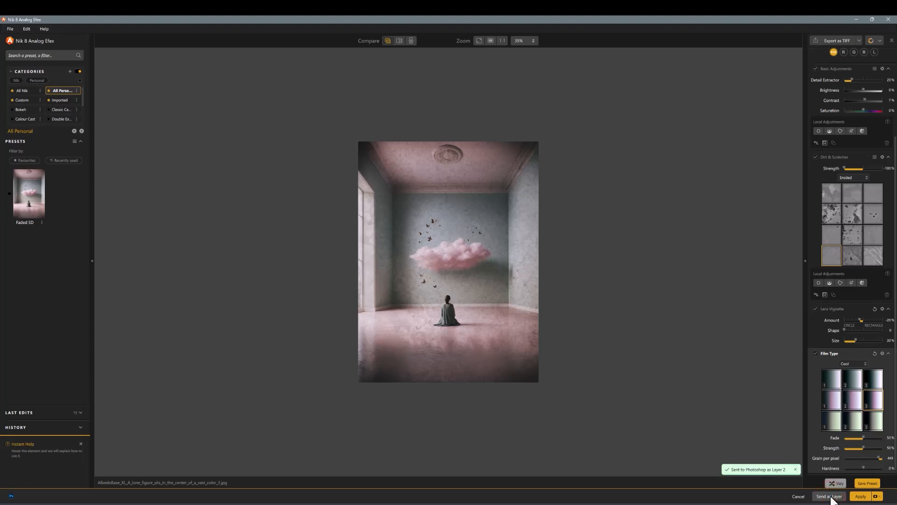
click(860, 497)
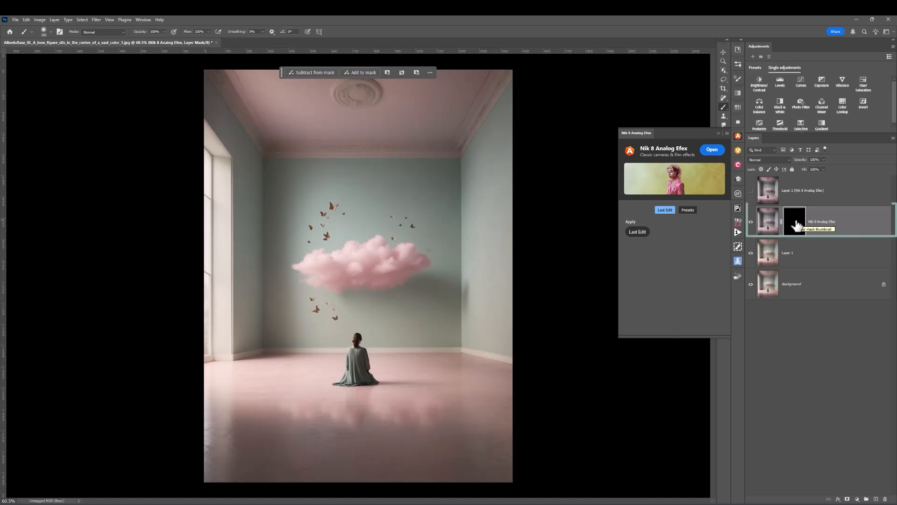
Invert the Nik 8 Analog Efex layer mask to white and paint black on it over the floor and the pink cloud.
key(ctrl+i)
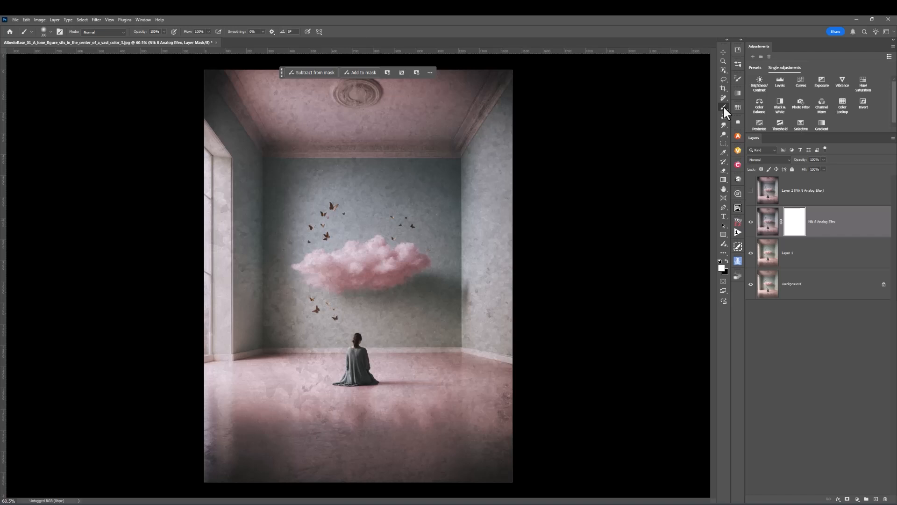
click(727, 262)
key(x)
key(x)
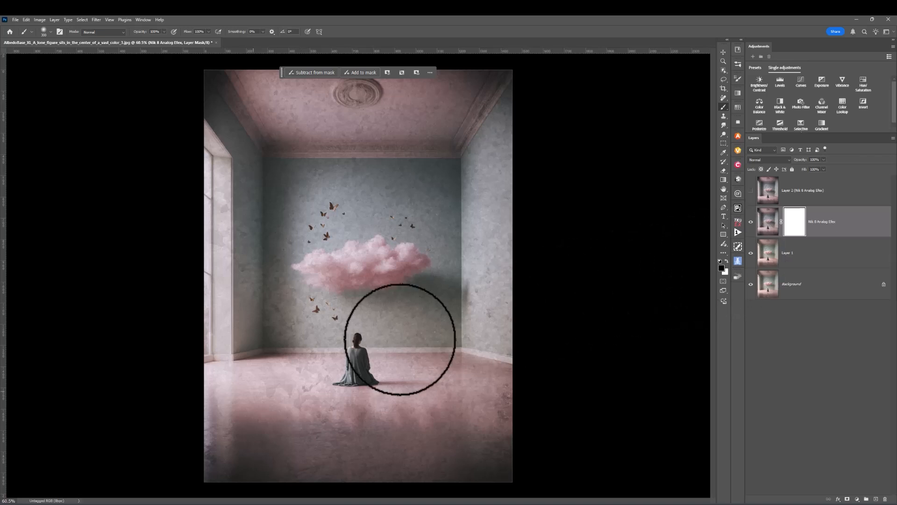
mouse_move(221, 381)
mouse_down()
mouse_move(270, 372)
mouse_move(453, 375)
mouse_move(514, 396)
mouse_move(445, 410)
mouse_move(204, 420)
mouse_move(196, 435)
mouse_move(284, 446)
mouse_move(484, 427)
mouse_move(543, 438)
mouse_move(464, 459)
mouse_move(176, 457)
mouse_move(524, 454)
mouse_move(483, 444)
mouse_up()
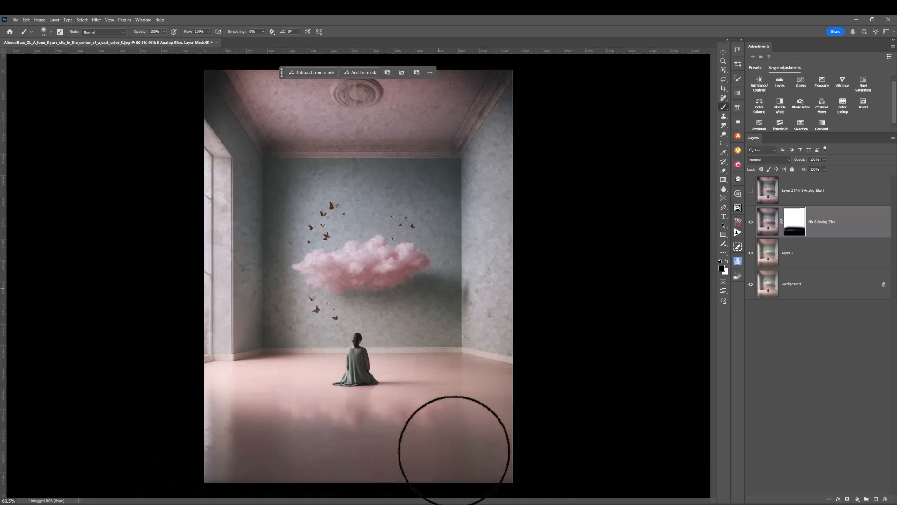
mouse_move(406, 261)
mouse_down()
mouse_move(326, 262)
mouse_move(332, 270)
mouse_up()
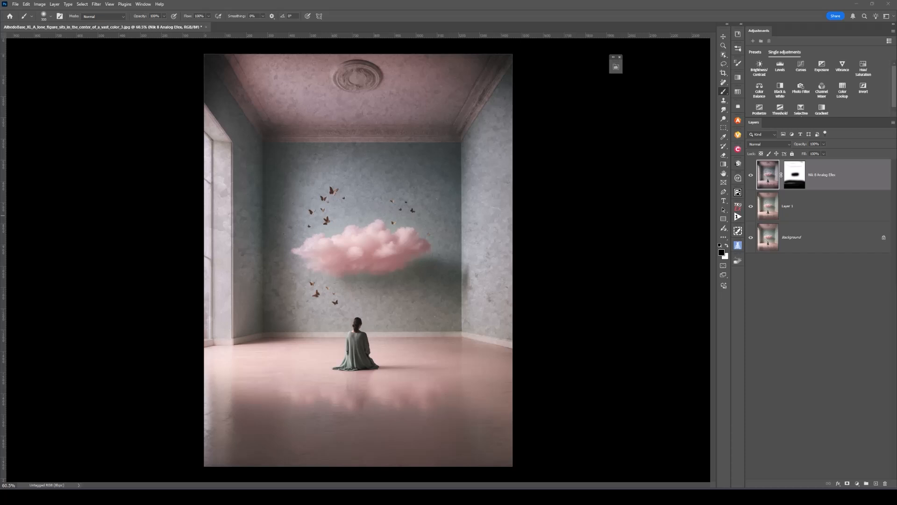
Add a Levels adjustment layer with automatic correction and set its midtones to about 1.22.
click(779, 64)
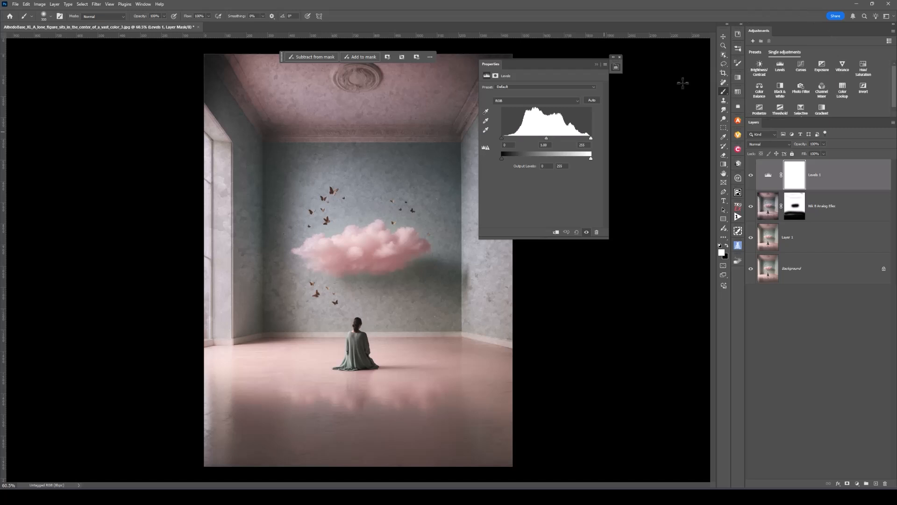
click(591, 100)
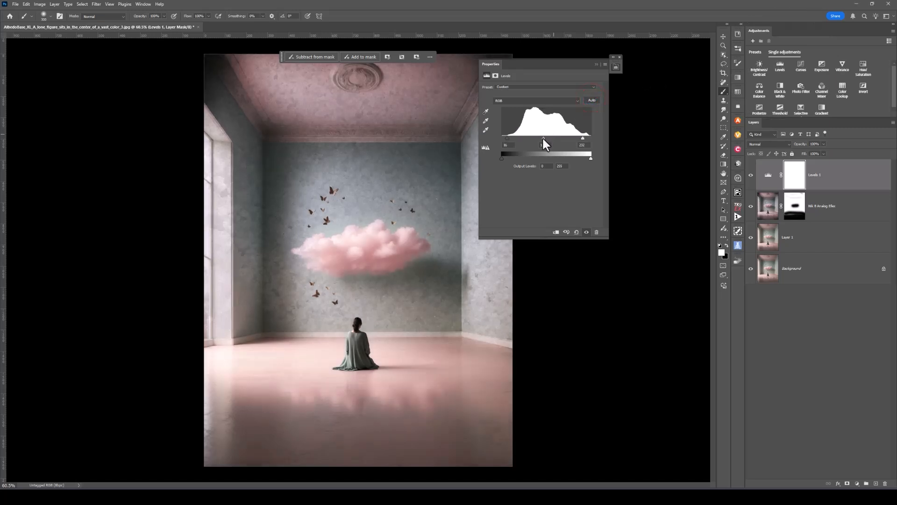
drag(543, 138, 537, 139)
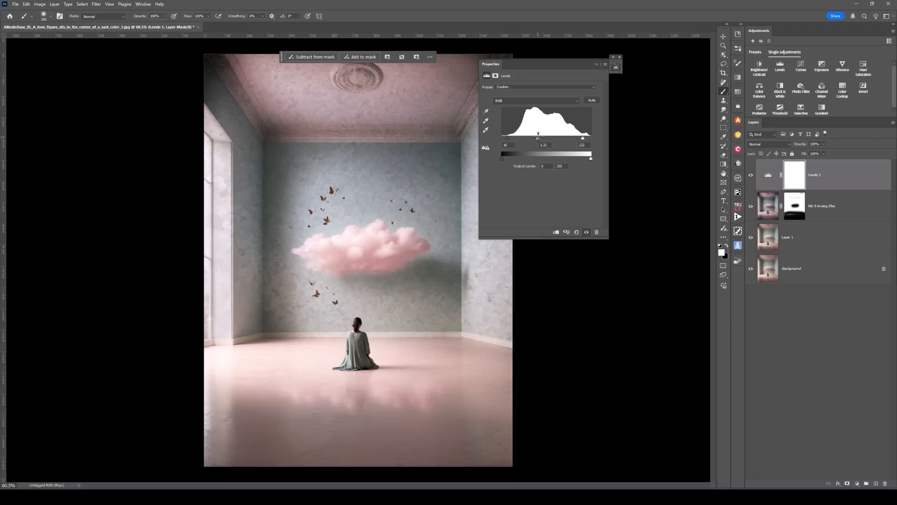
click(619, 56)
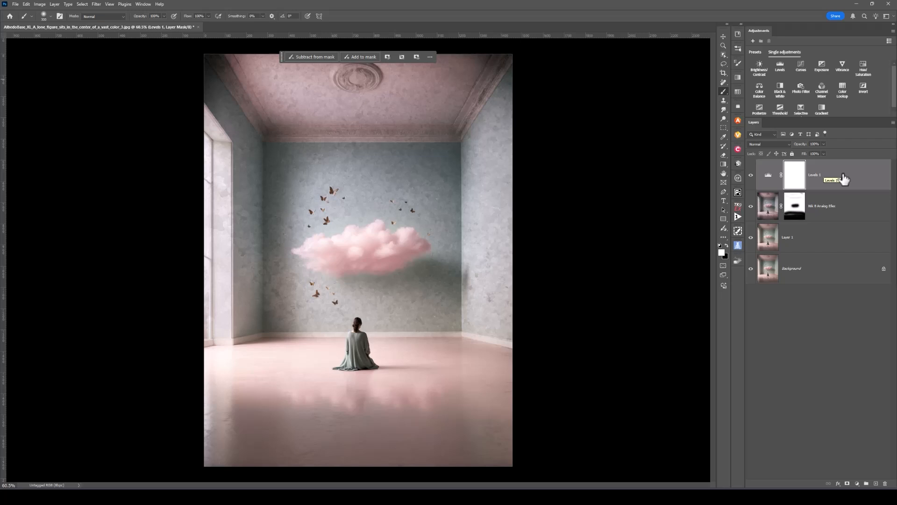
Select the Levels layer's adjustment thumbnail and launch Nik 8 Viveza.
click(763, 174)
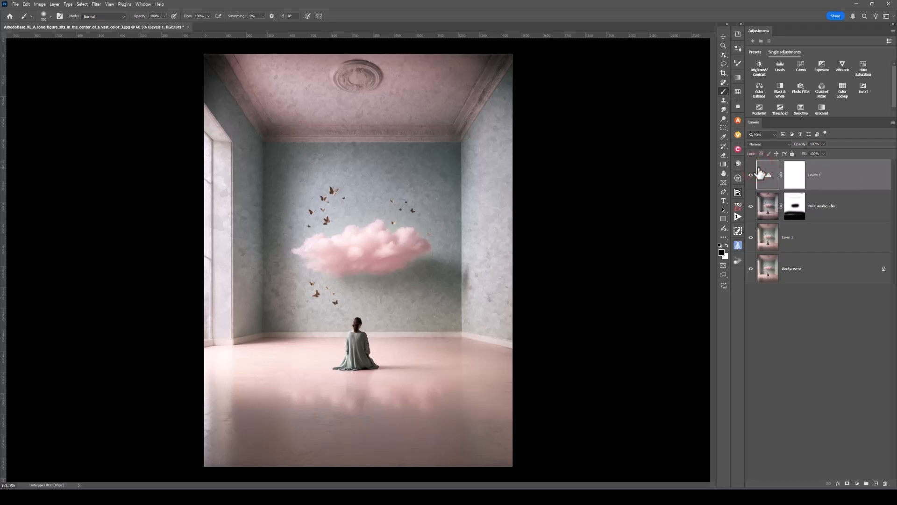
click(739, 136)
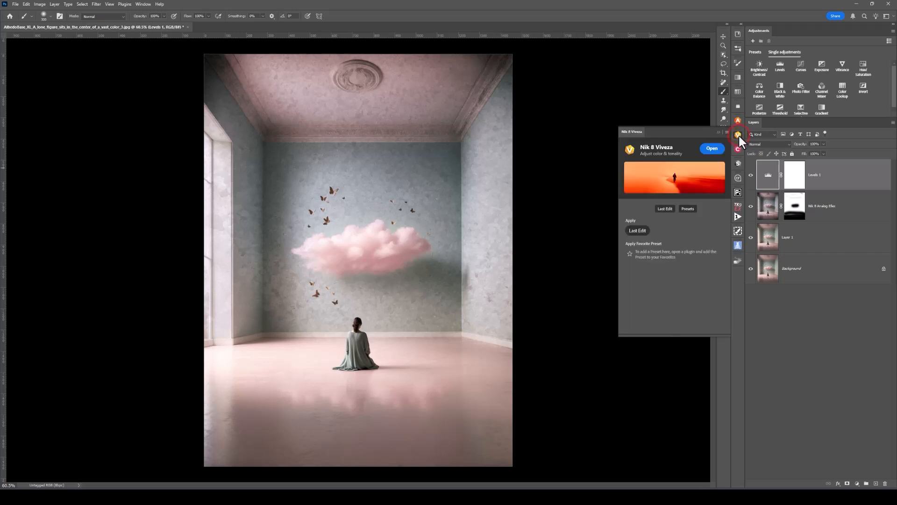
click(712, 148)
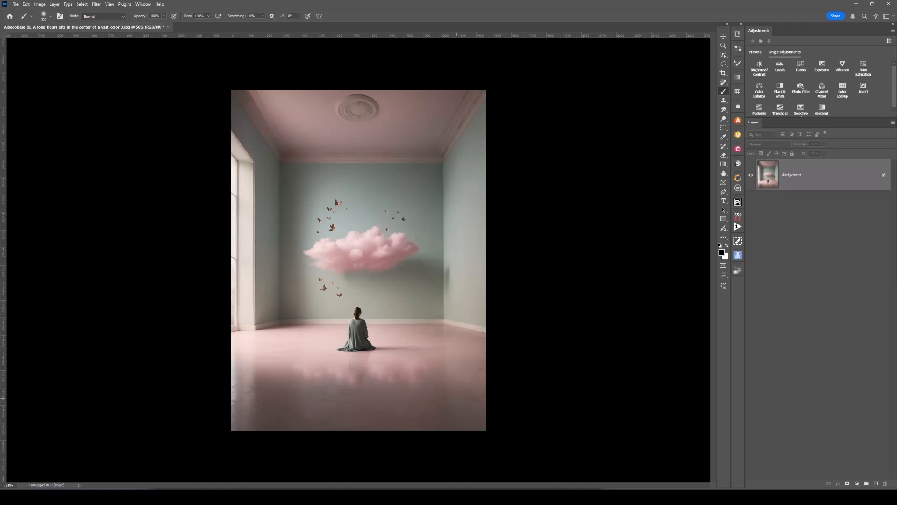
Open the Nik Collection 8 preferences and show the options for sending masks to the plugin.
click(124, 6)
click(125, 5)
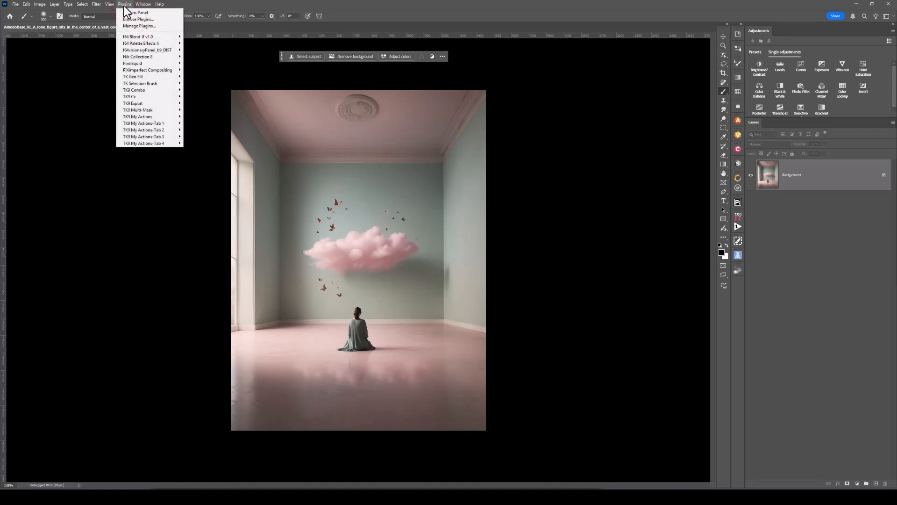
mouse_move(134, 50)
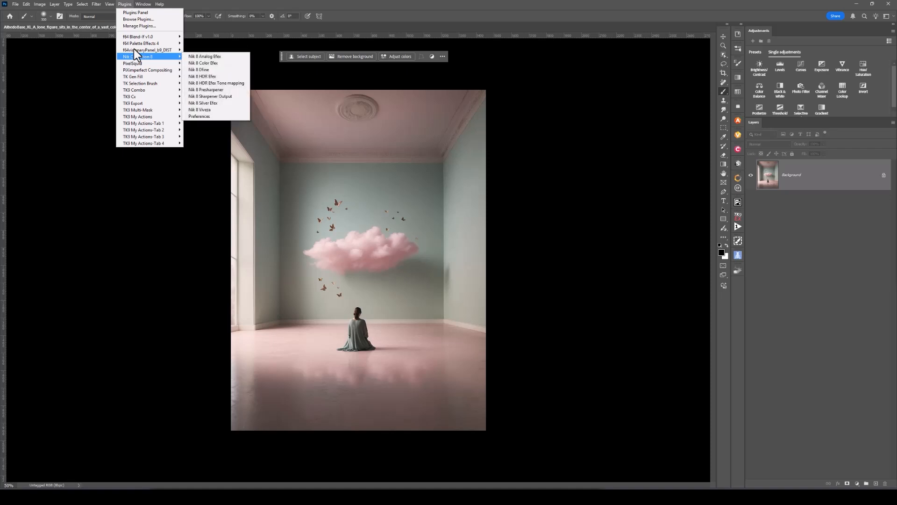
click(208, 115)
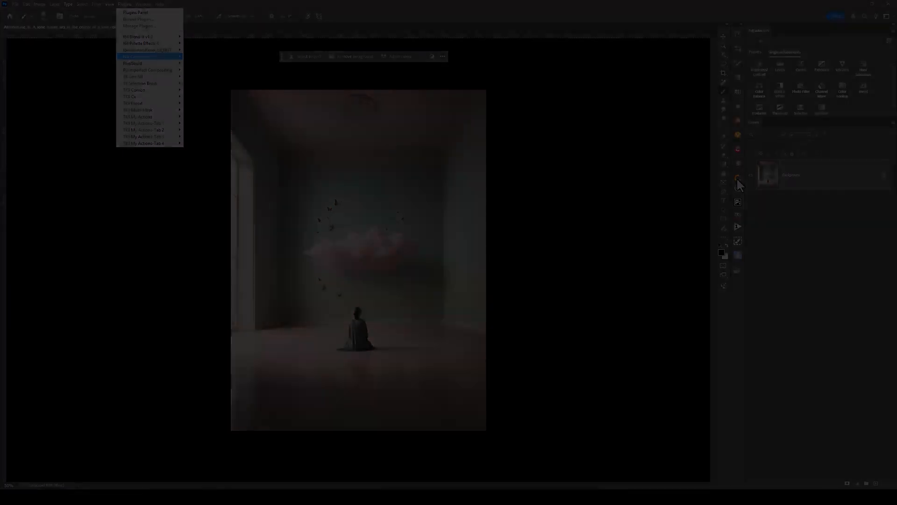
click(737, 178)
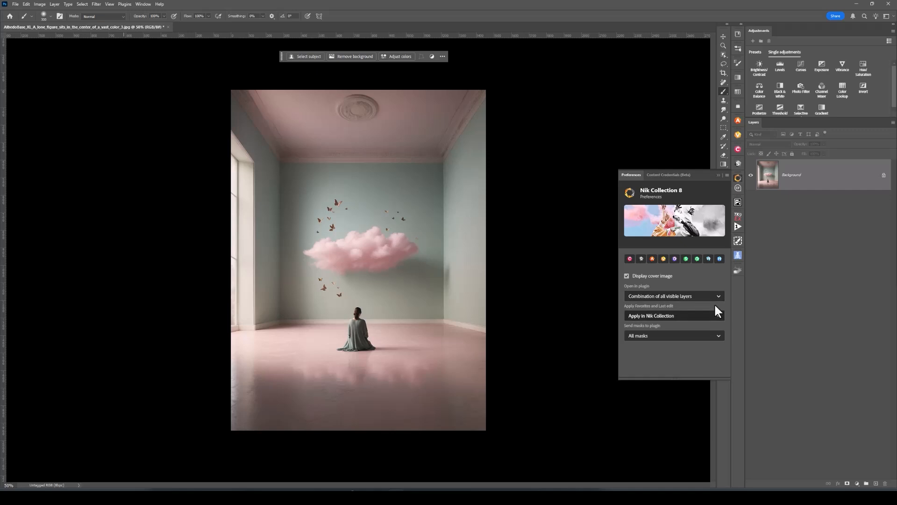
click(719, 335)
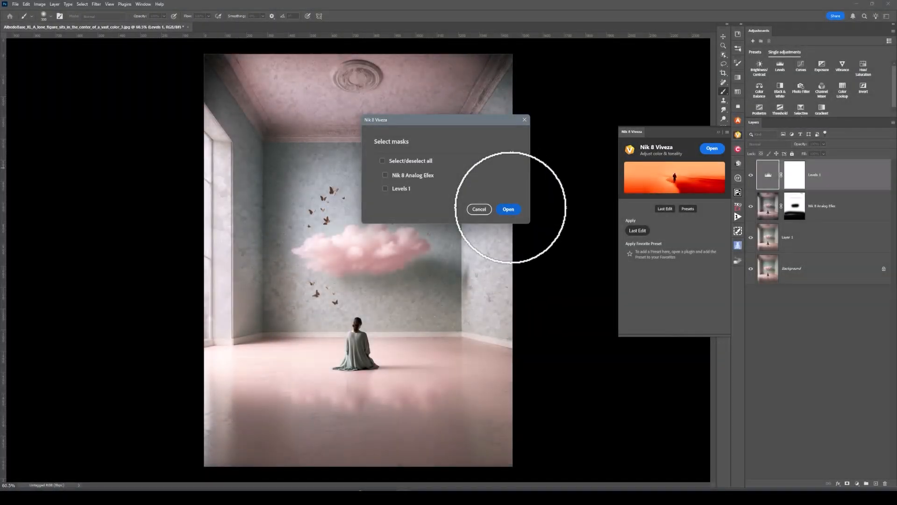
Open the image in Viveza without selecting any masks and try the 004 Fill preset.
click(508, 208)
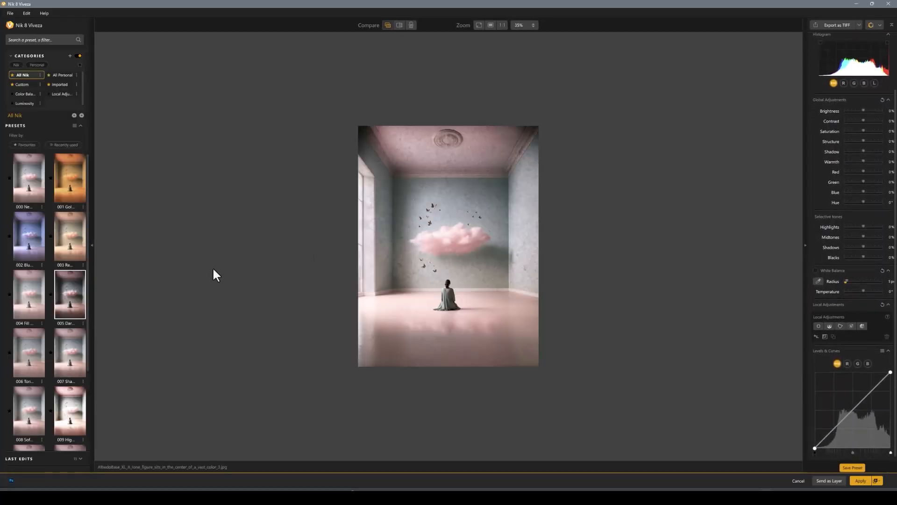
click(33, 300)
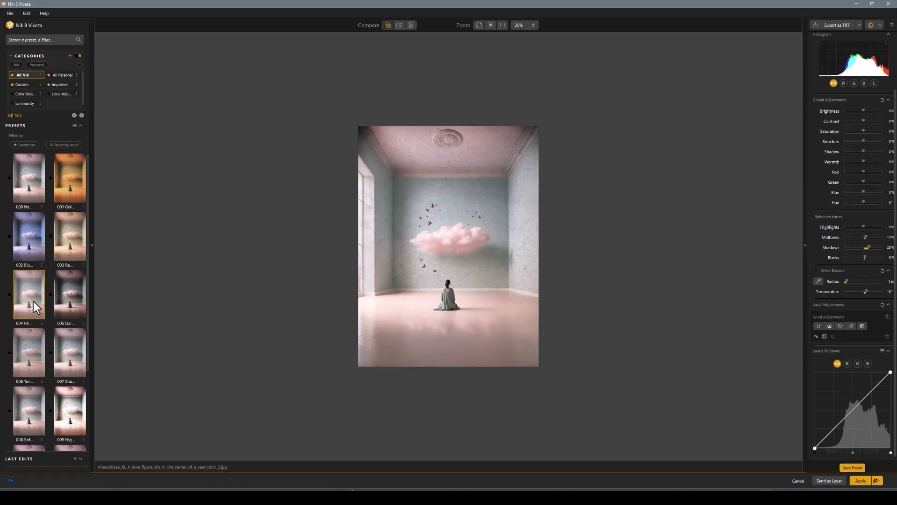
click(850, 411)
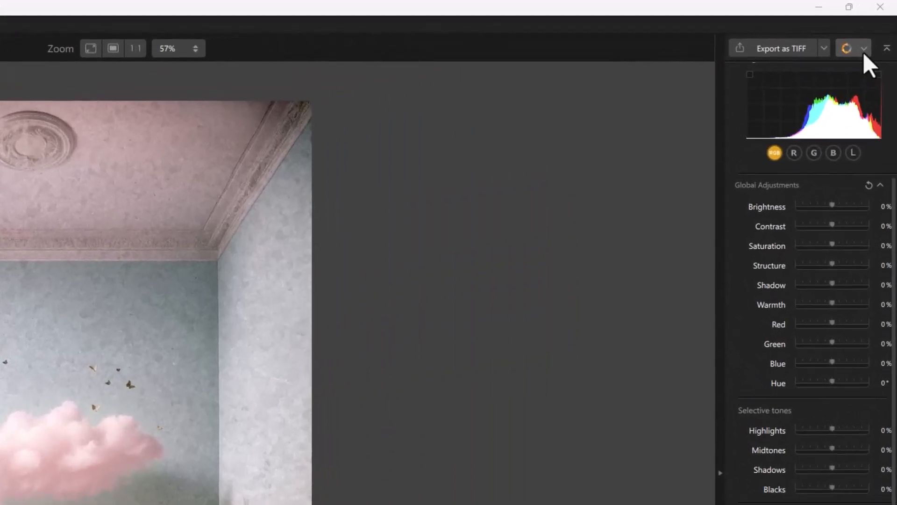
Switch from Viveza directly to Nik 8 Color Efex and apply the bright, desaturated Classic preset containing the High Key filter.
click(863, 50)
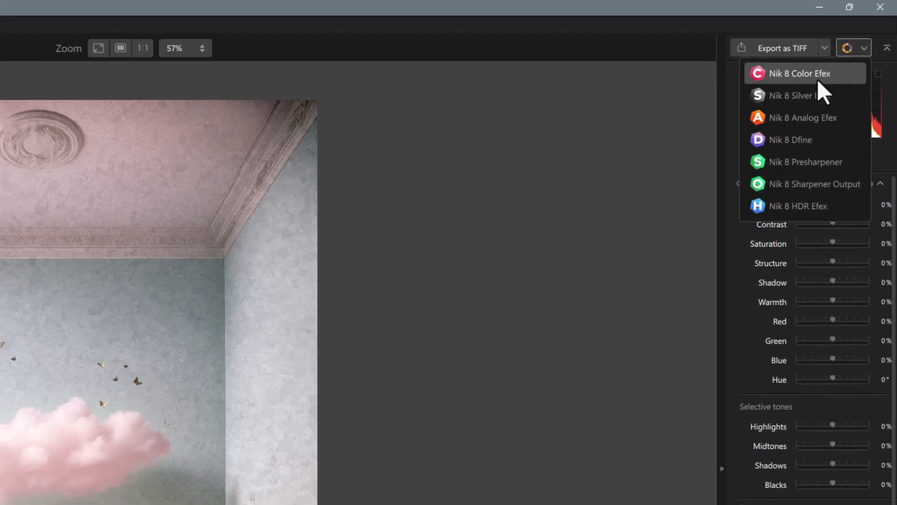
click(817, 79)
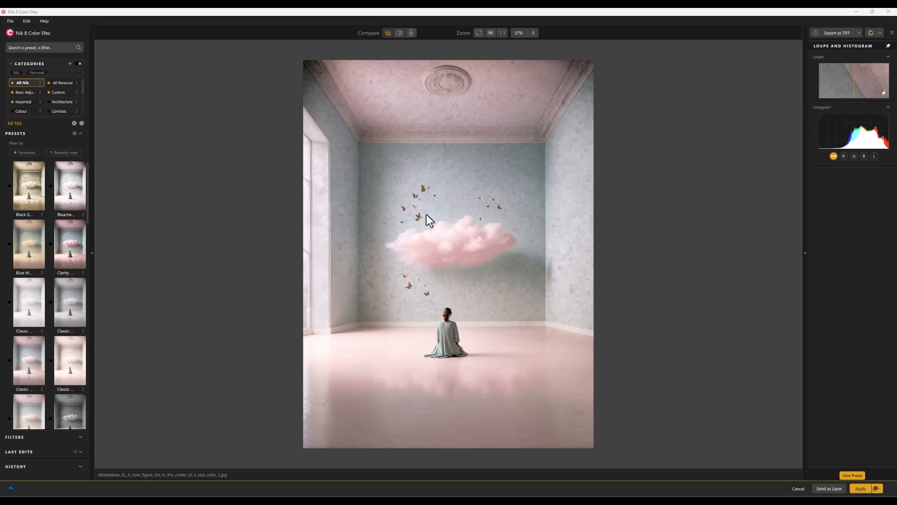
click(33, 314)
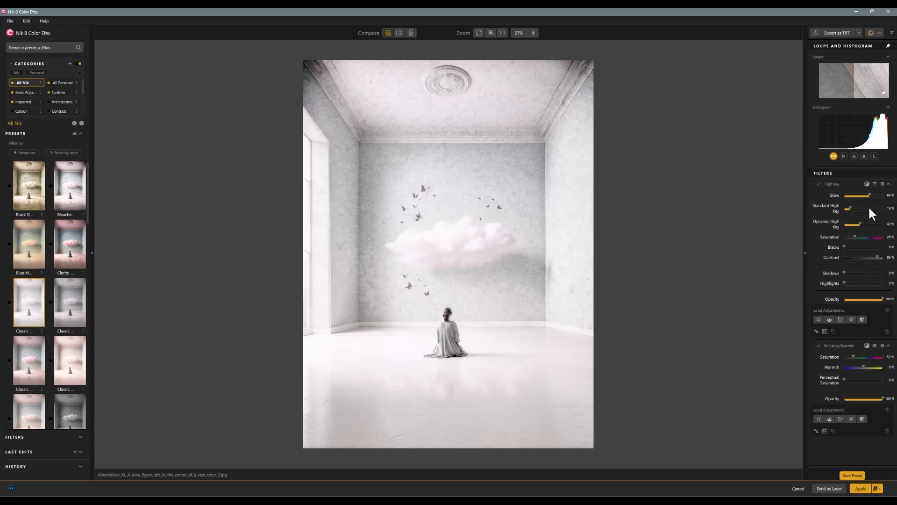
Set the High Key filter's Glow to about 52% and leave its Shadows at 0%.
click(869, 193)
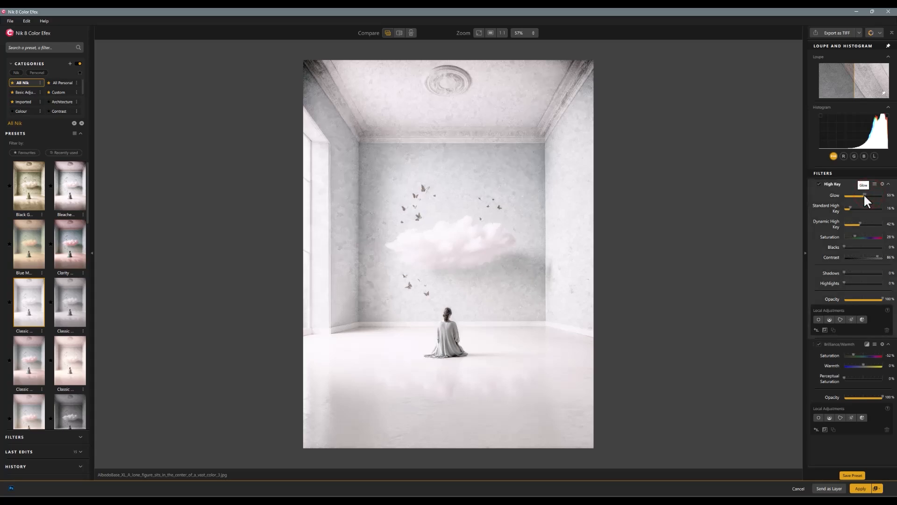
drag(864, 196, 863, 195)
click(844, 273)
drag(849, 274, 844, 272)
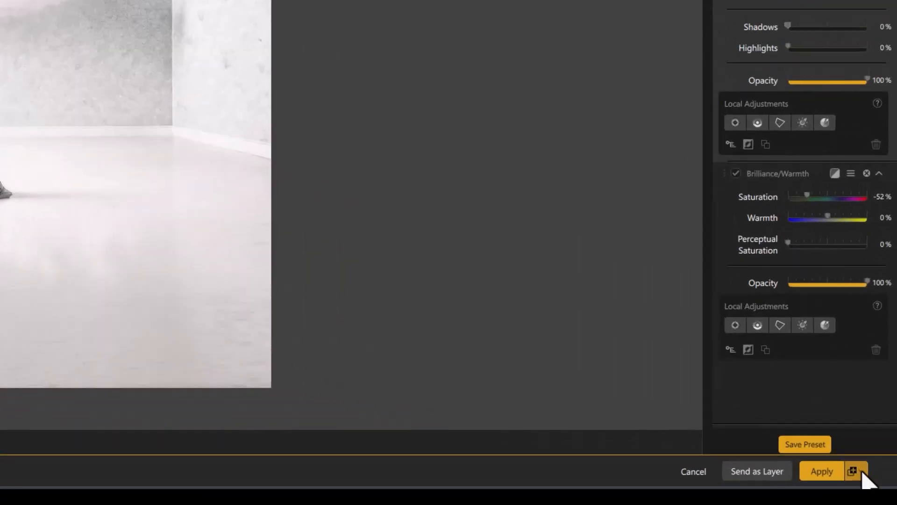
Apply the Color Efex edit to the Active Layer and collapse the plugin panel in Photoshop.
click(879, 488)
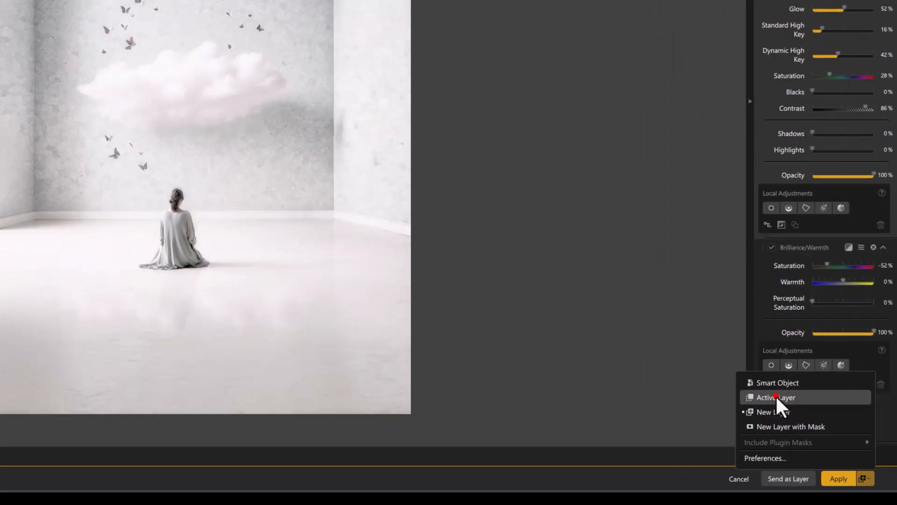
click(682, 312)
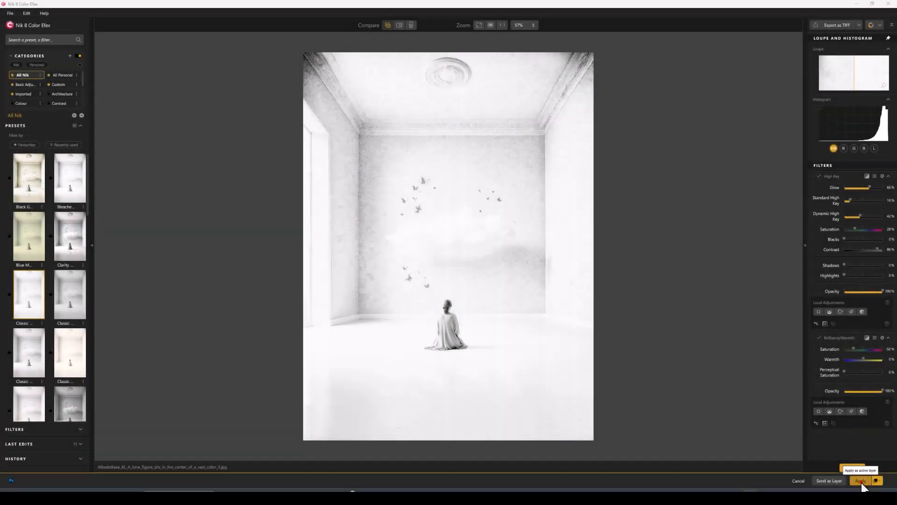
click(861, 481)
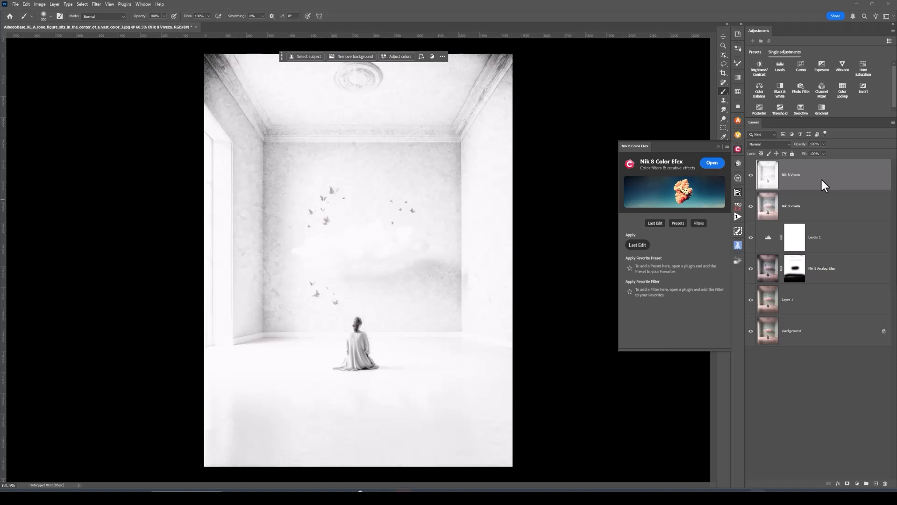
click(718, 147)
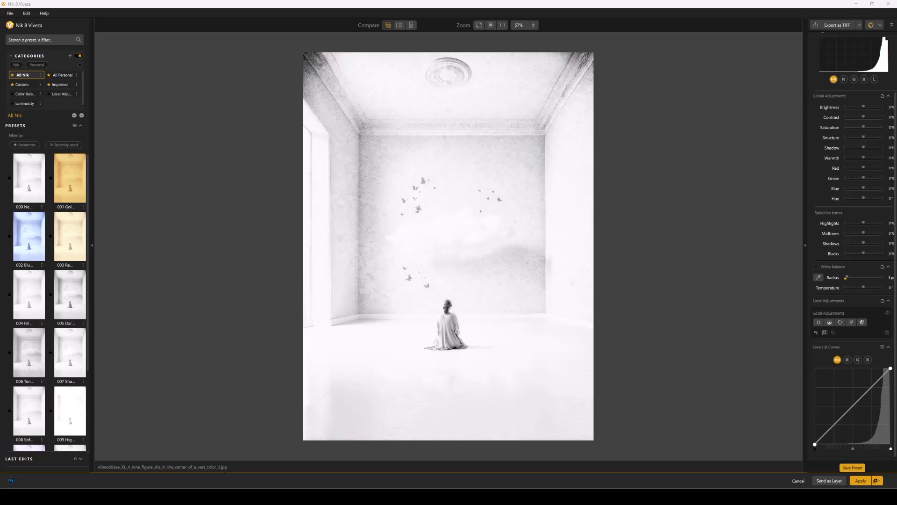
Preview the blue 002 preset in Viveza, choose the 004 Fill preset instead and apply it as a Smart Object.
click(33, 245)
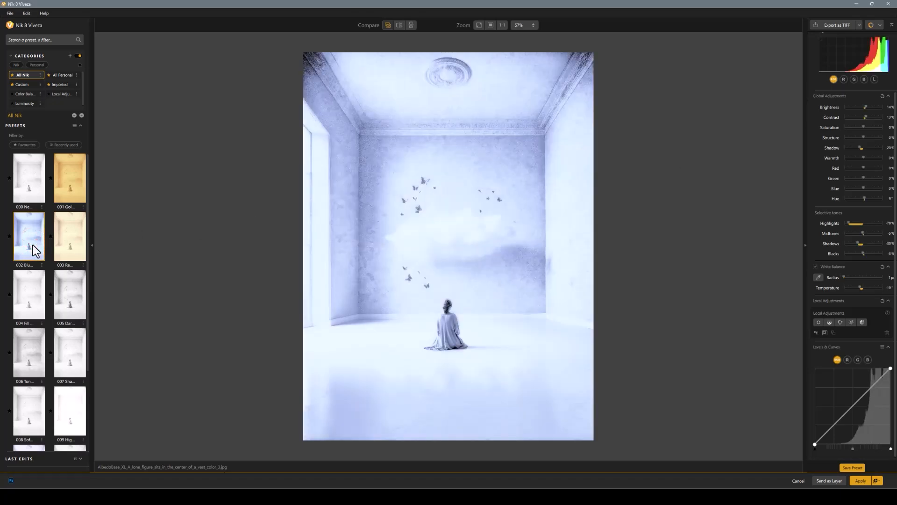
click(29, 303)
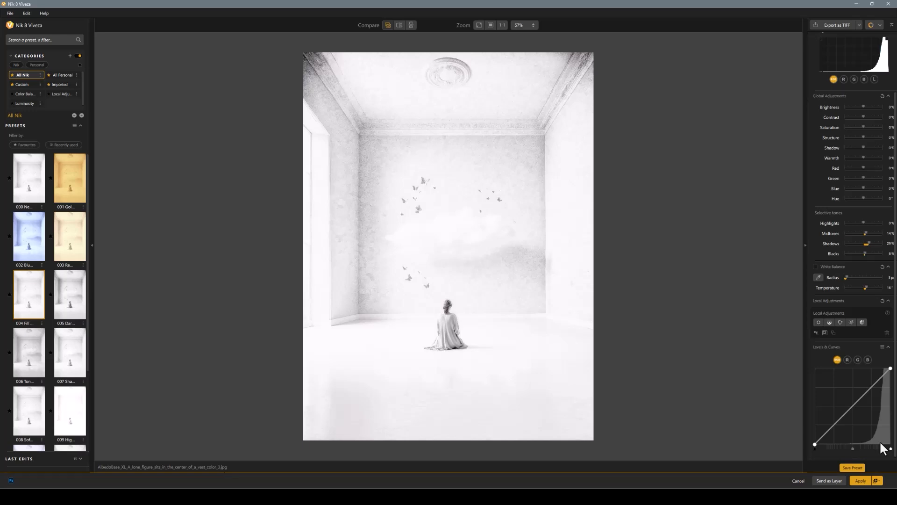
click(876, 481)
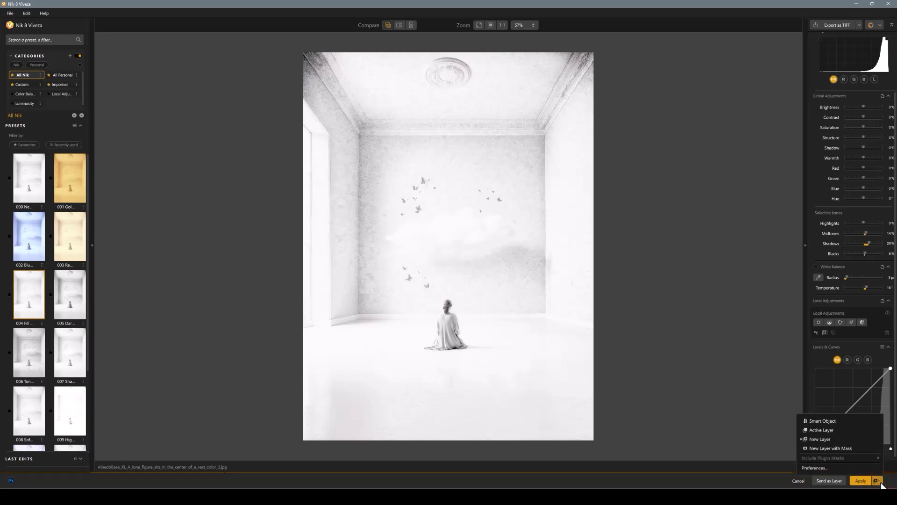
click(838, 422)
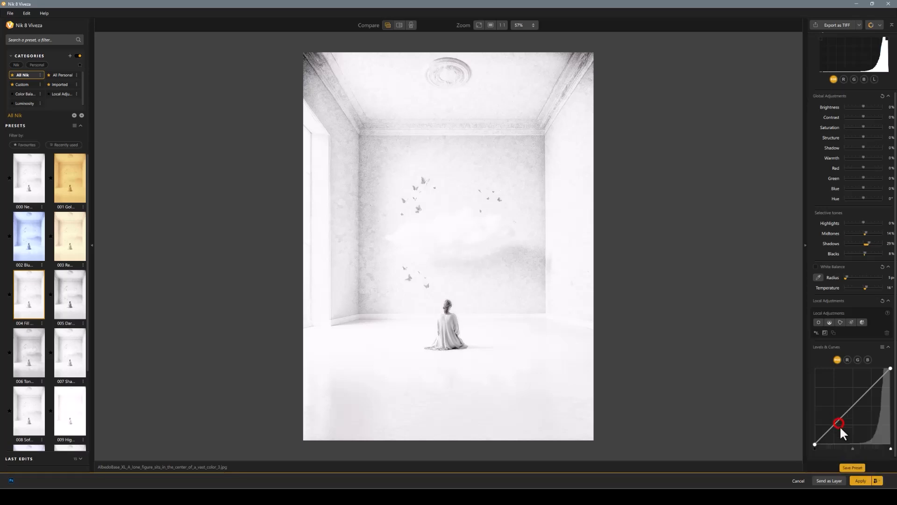
click(861, 482)
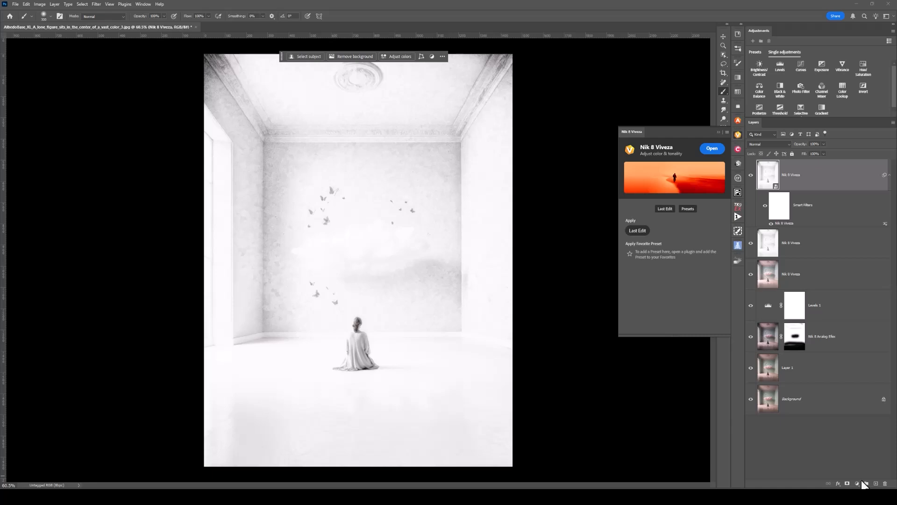
click(718, 132)
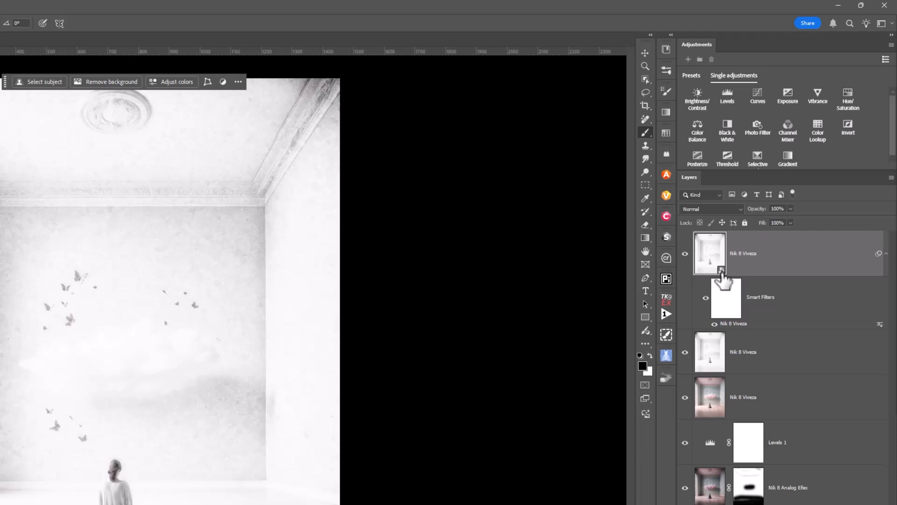
Reopen the Nik 8 Viveza smart filter, compare presets 012 and 013, and apply preset 013.
double_click(733, 323)
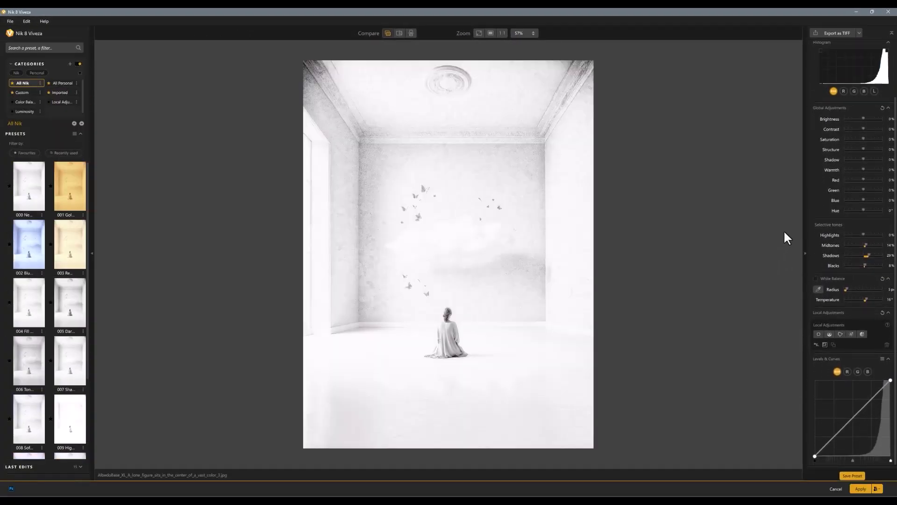
scroll(52, 377, down, 5)
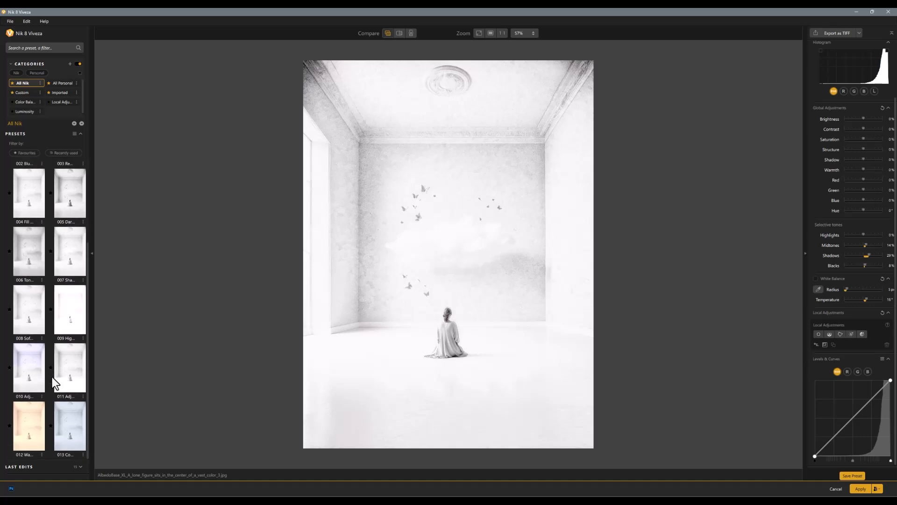
click(30, 421)
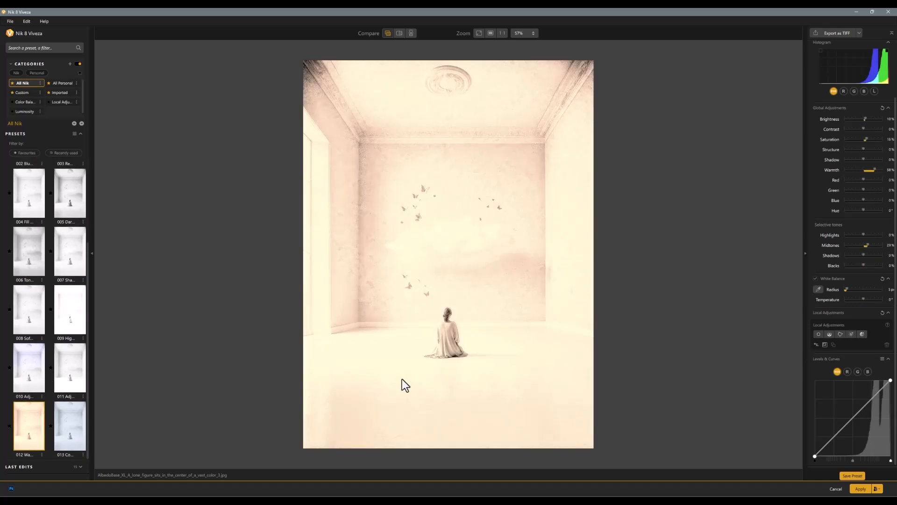
click(70, 435)
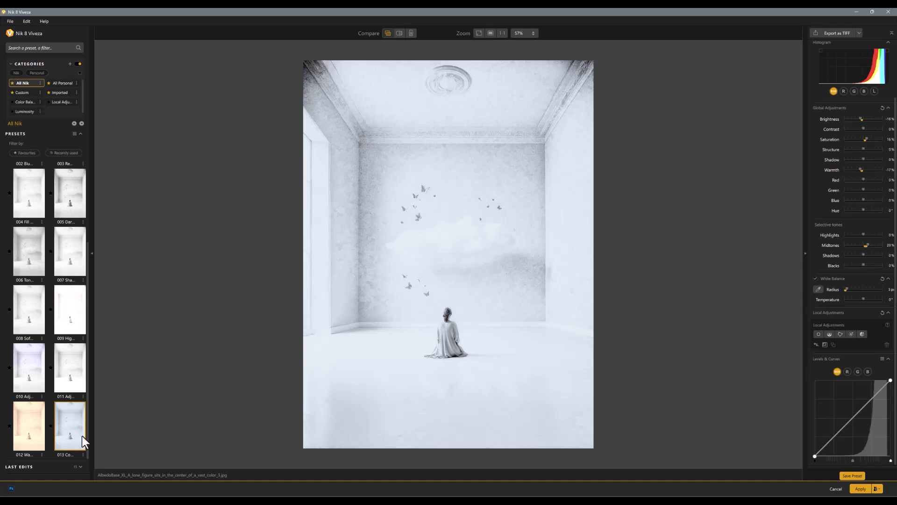
click(861, 489)
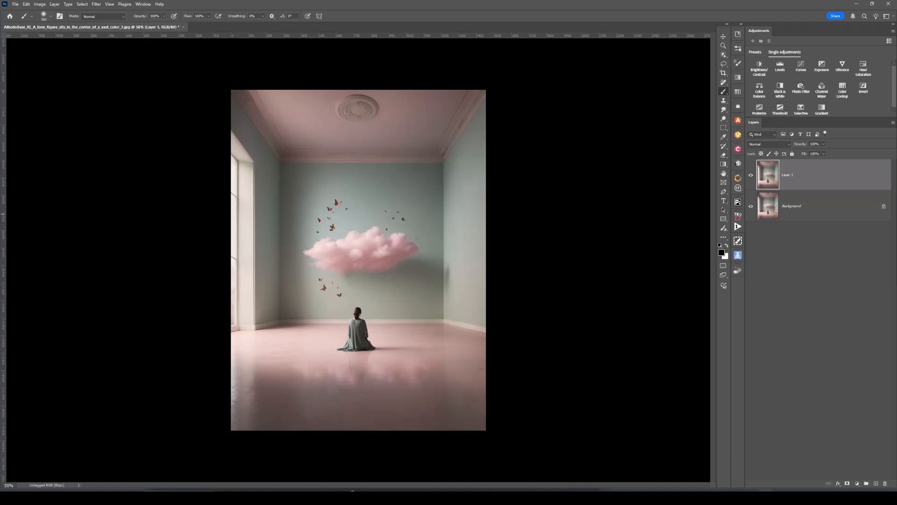
Open Layer 1 in Nik 8 Silver Efex, preview preset 002 and apply the dark, high-contrast preset 004.
right_click(737, 163)
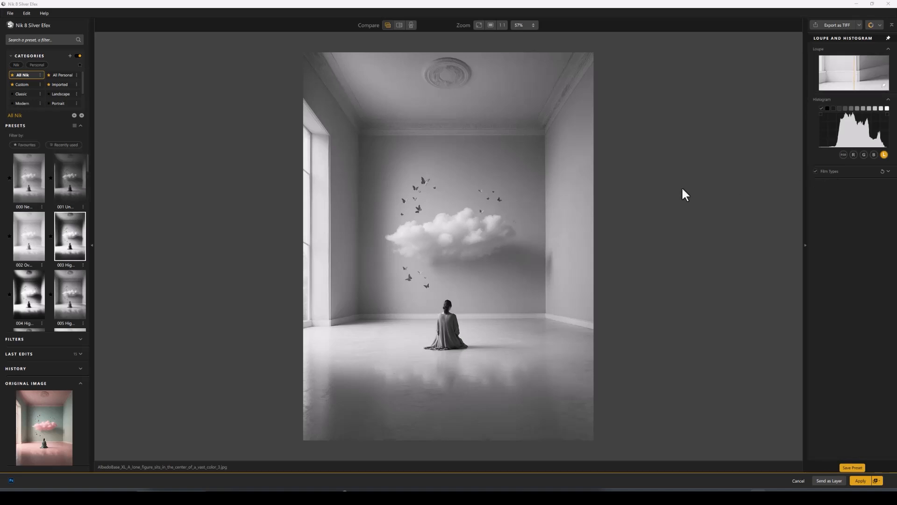
click(29, 243)
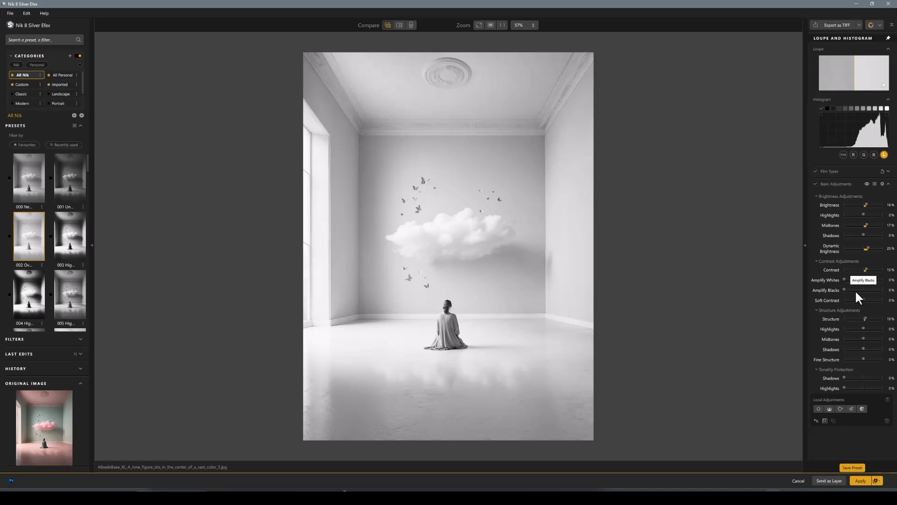
click(32, 304)
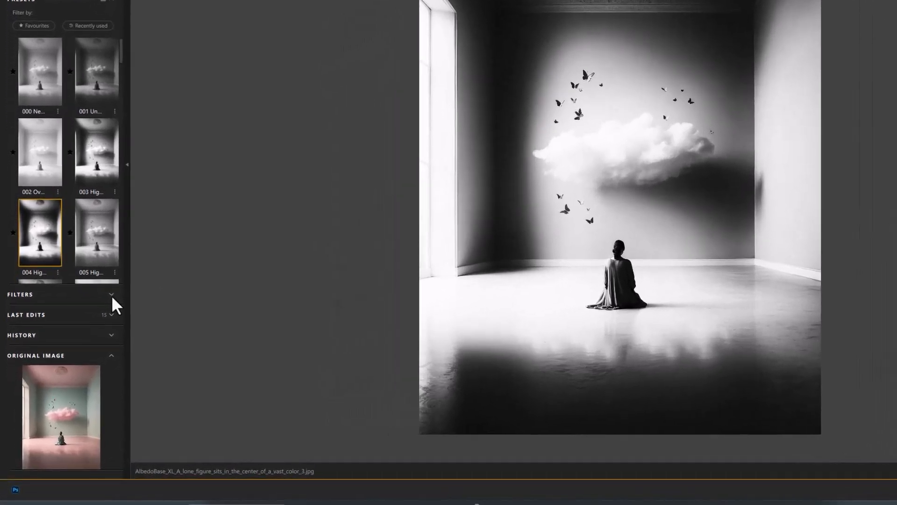
Expand the Toning filter, apply the TN06 selenium toning preset and collapse its settings.
click(80, 339)
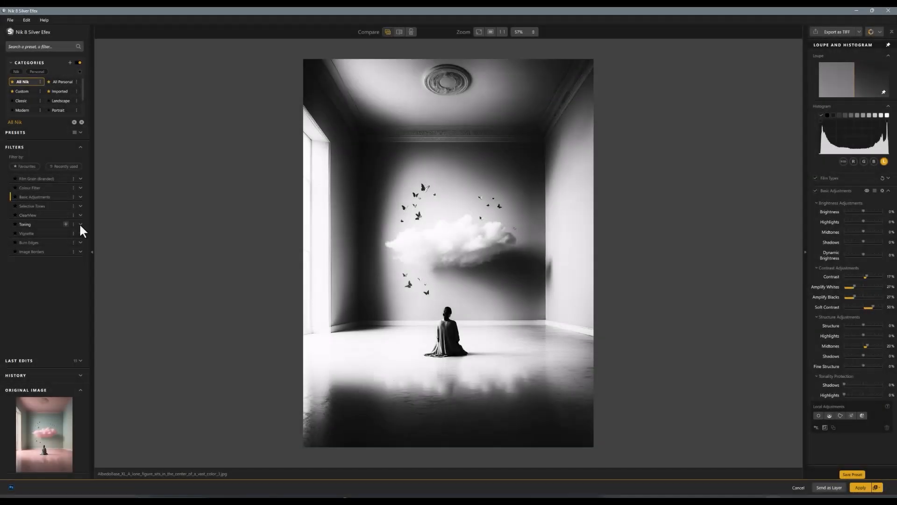
click(80, 224)
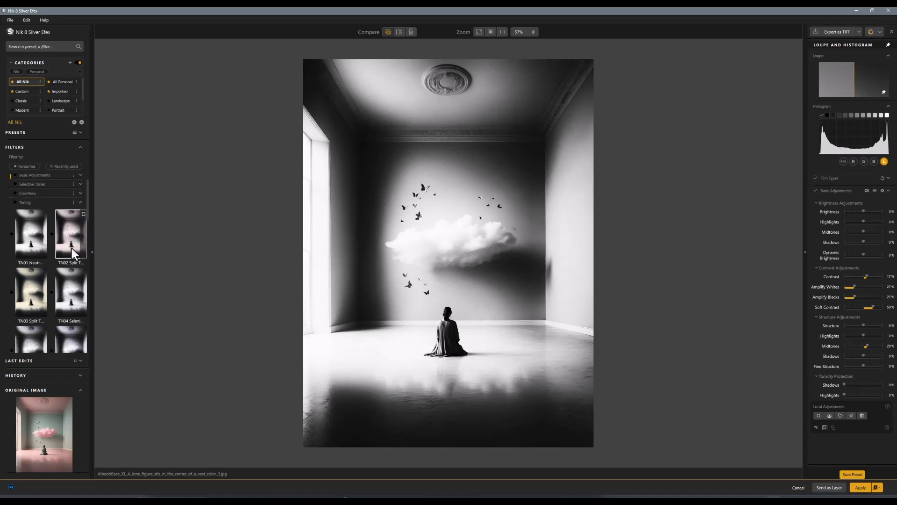
scroll(72, 248, down, 1)
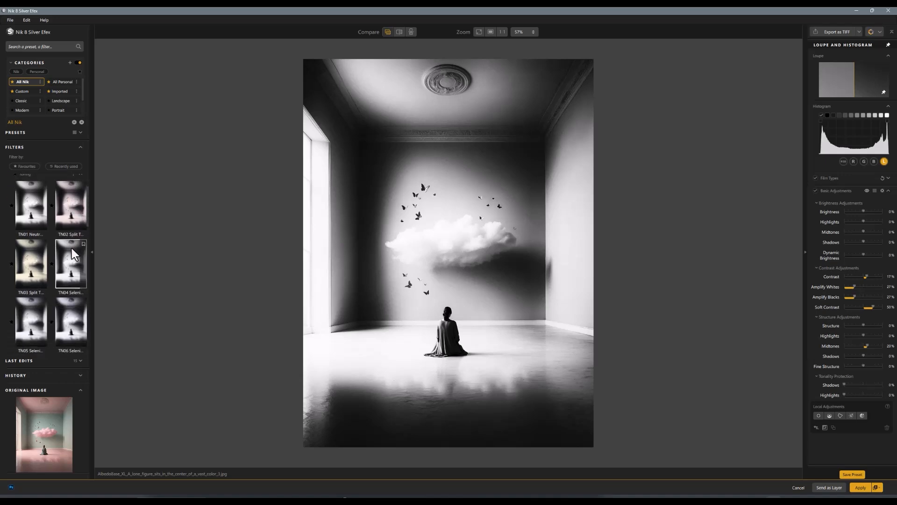
scroll(72, 248, down, 1)
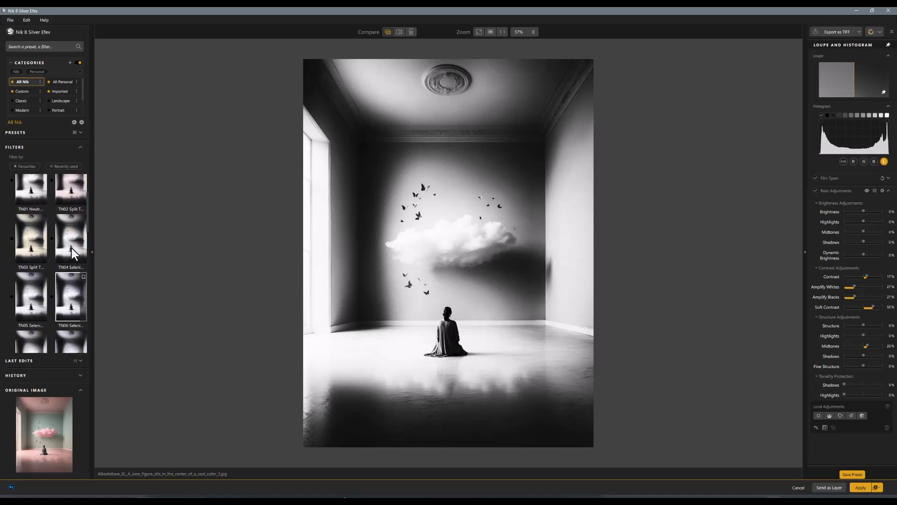
click(31, 243)
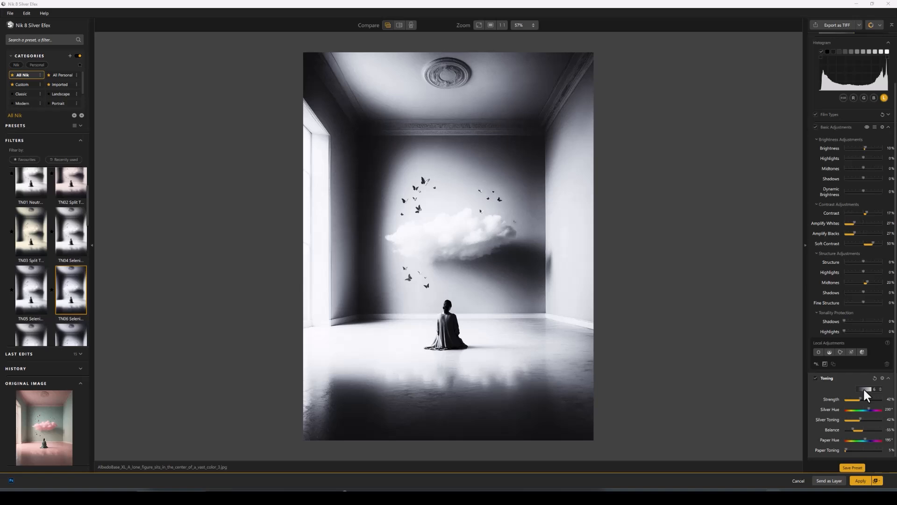
click(889, 378)
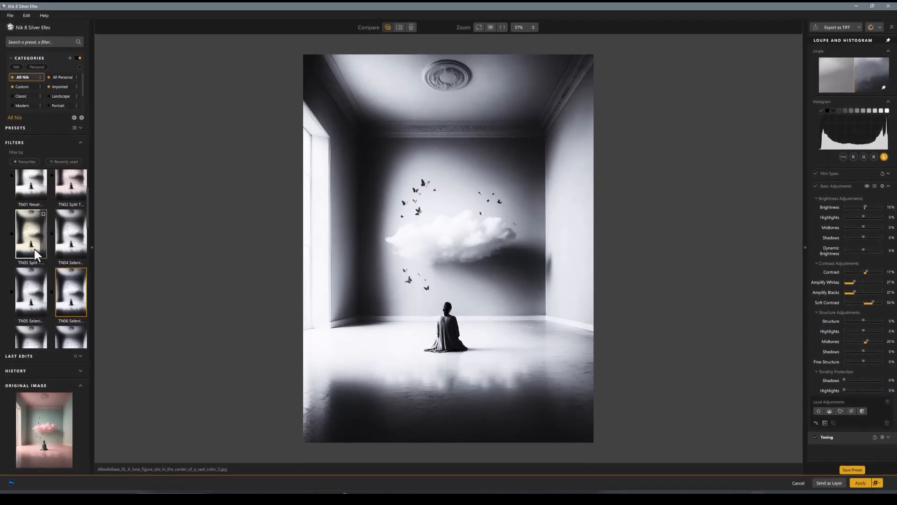
Preview the TN15 toning preset on the image and apply the yellow TN24 toning preset instead.
scroll(34, 252, down, 2)
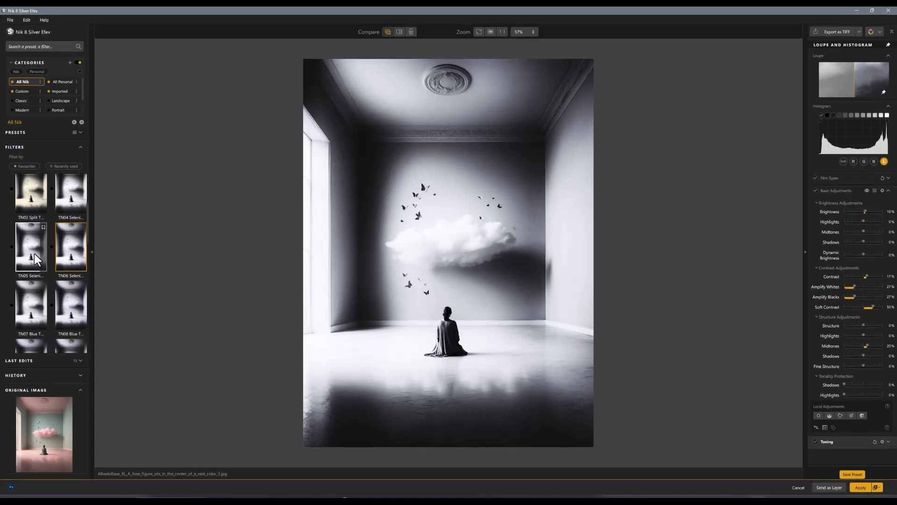
scroll(33, 252, down, 4)
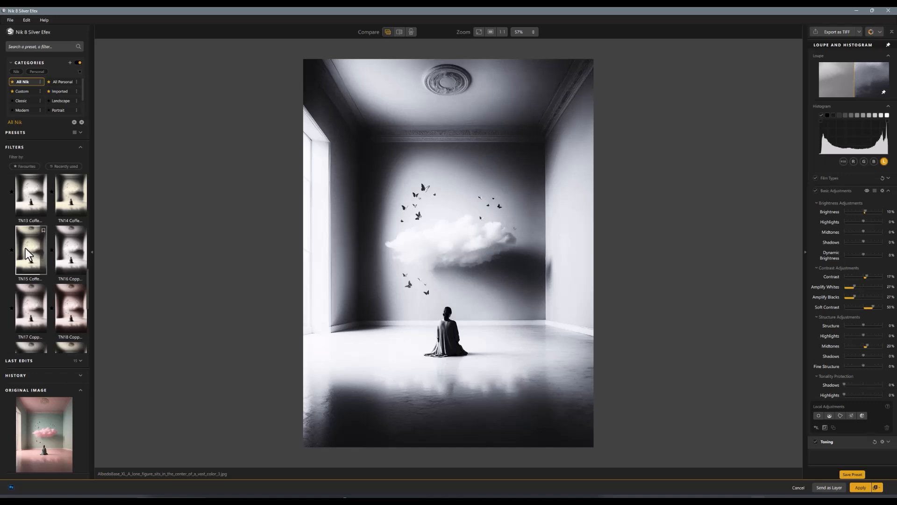
click(25, 249)
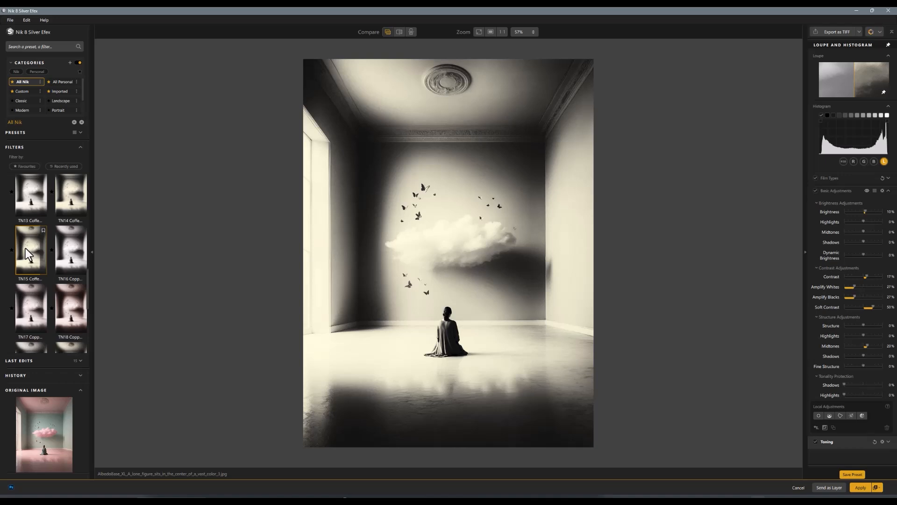
scroll(70, 279, down, 4)
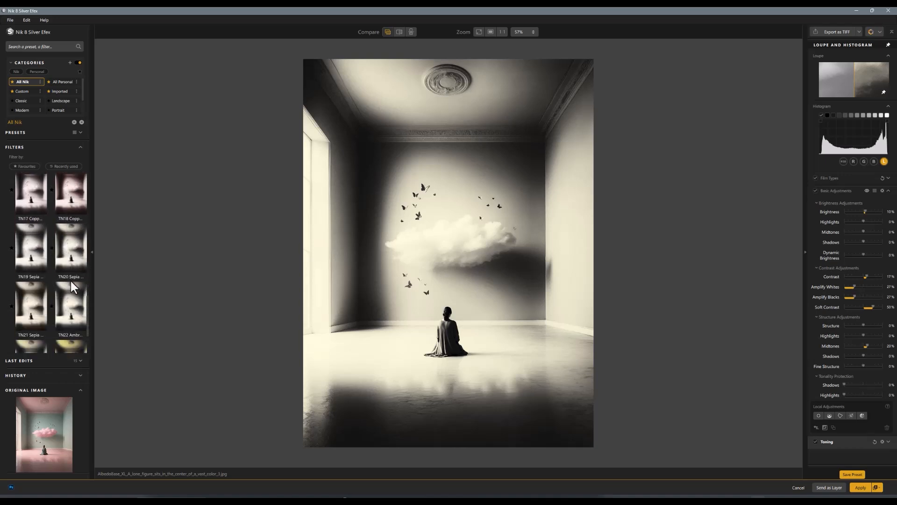
scroll(70, 279, down, 3)
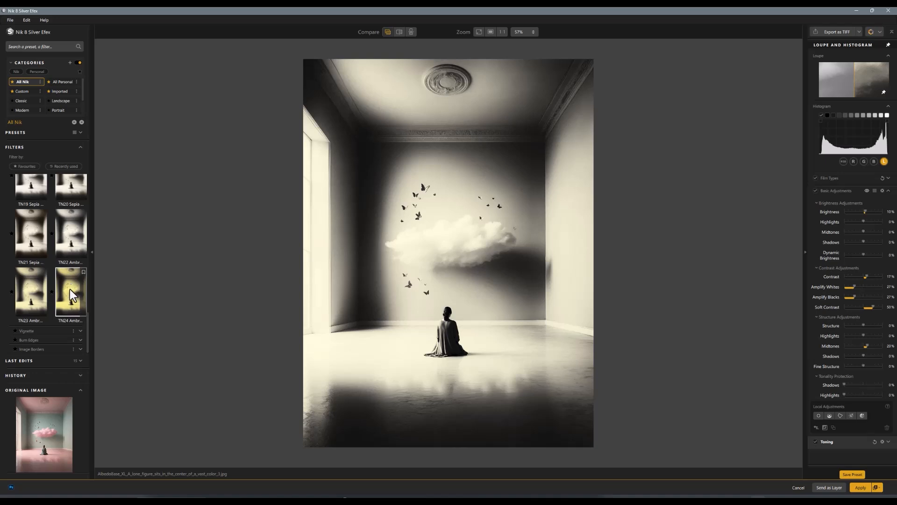
click(70, 288)
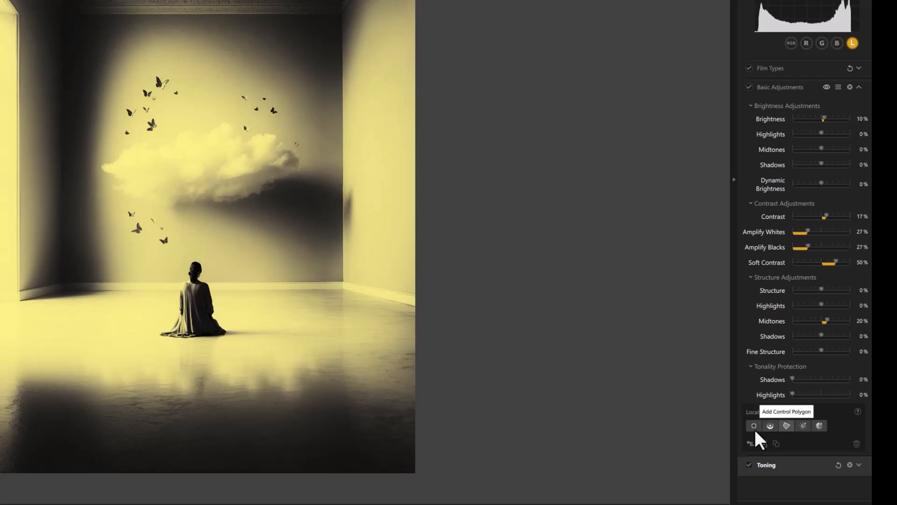
Add a triangular control polygon to Basic Adjustments, spanning the ceiling, the floor near the right wall and the dark floor area.
click(788, 426)
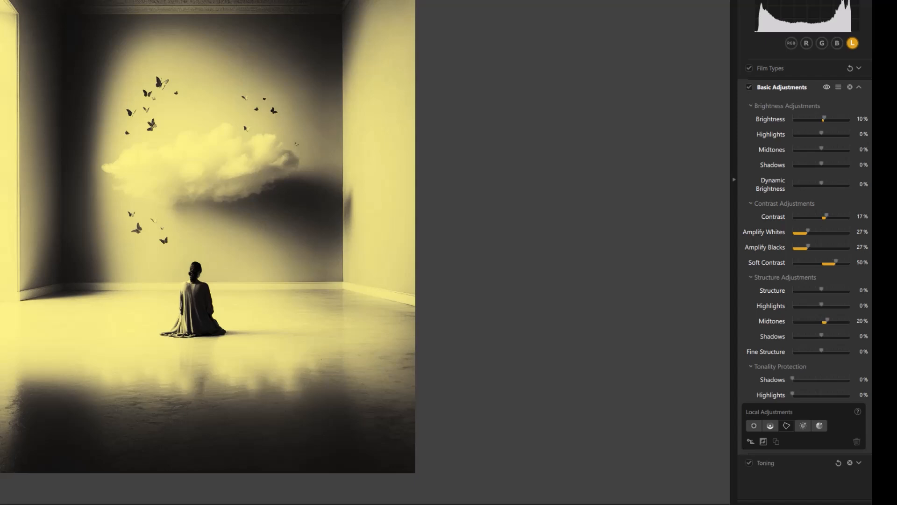
click(86, 0)
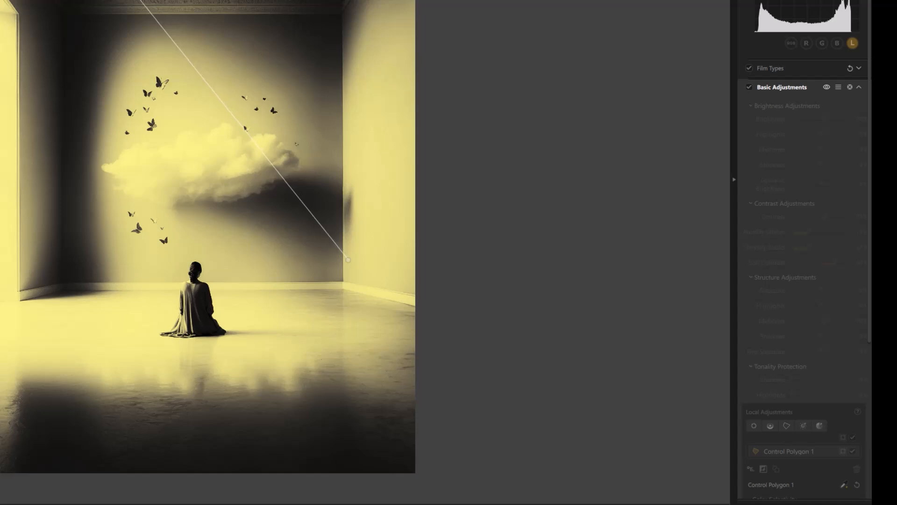
click(367, 322)
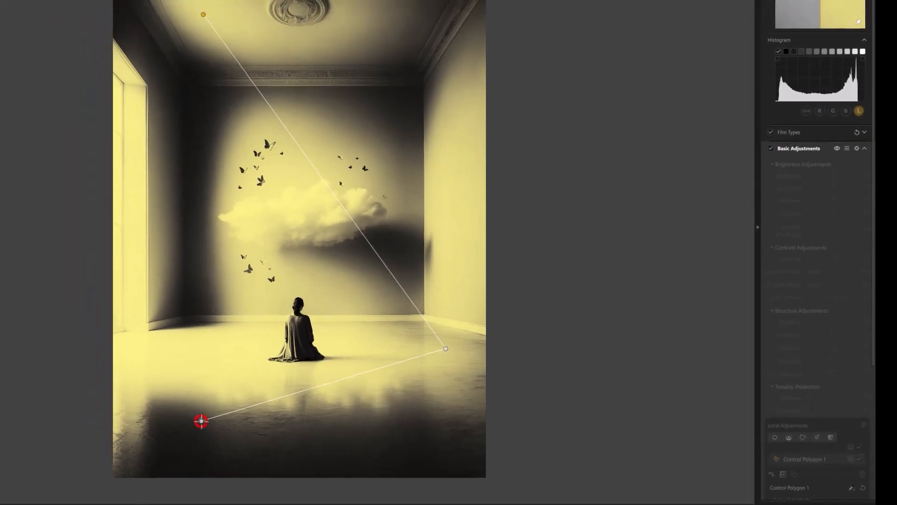
click(82, 407)
click(34, 0)
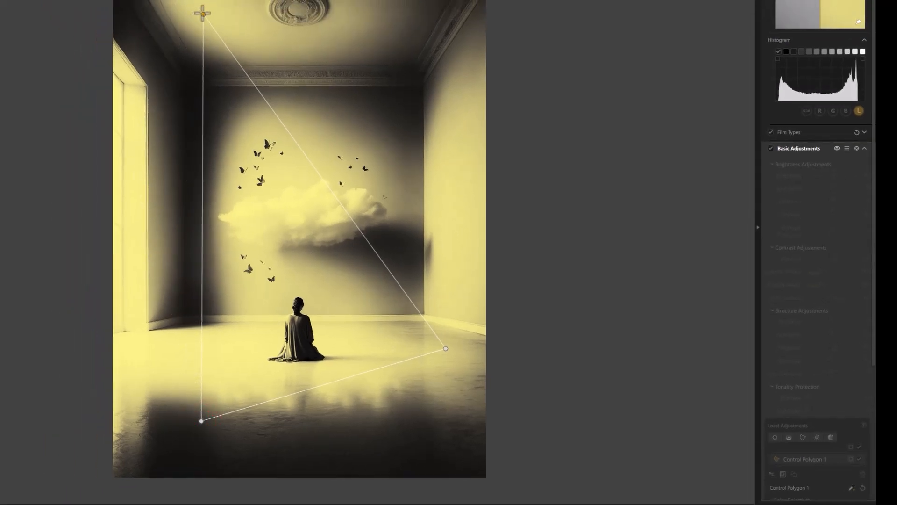
click(203, 13)
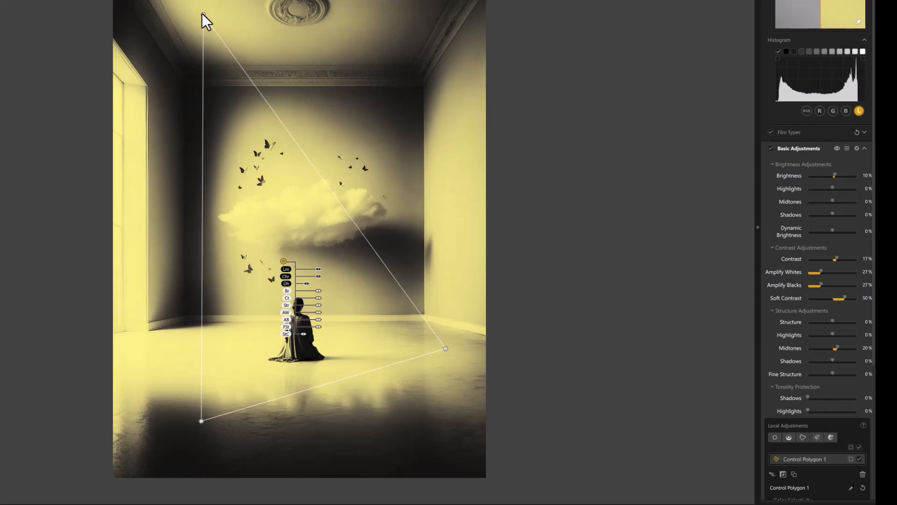
Slightly raise the brightness and contrast inside the control polygon.
click(319, 291)
click(318, 290)
click(316, 290)
drag(316, 290, 321, 289)
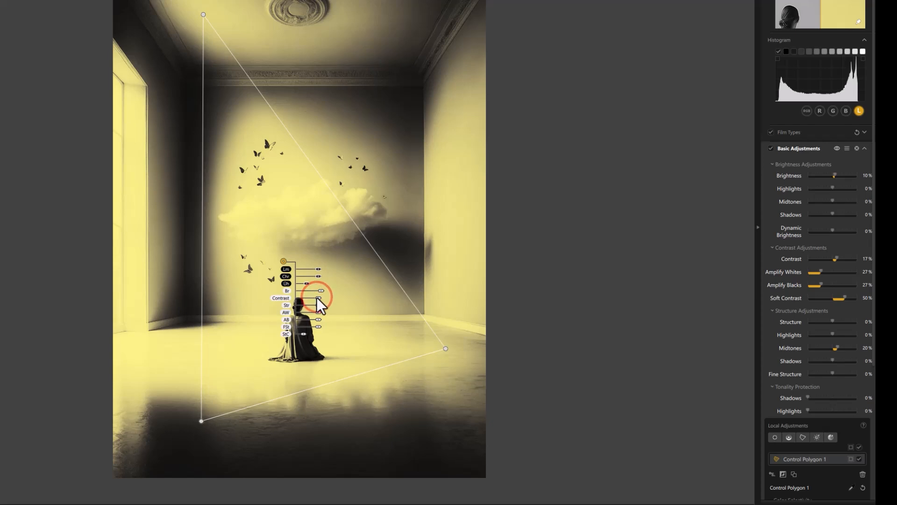
drag(318, 299, 323, 299)
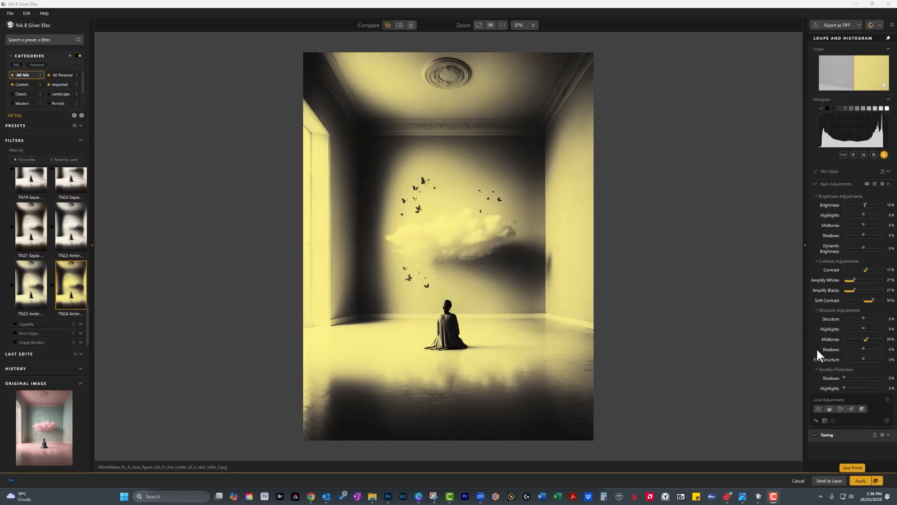
Open the output options for applying the Silver Efex edit.
click(878, 481)
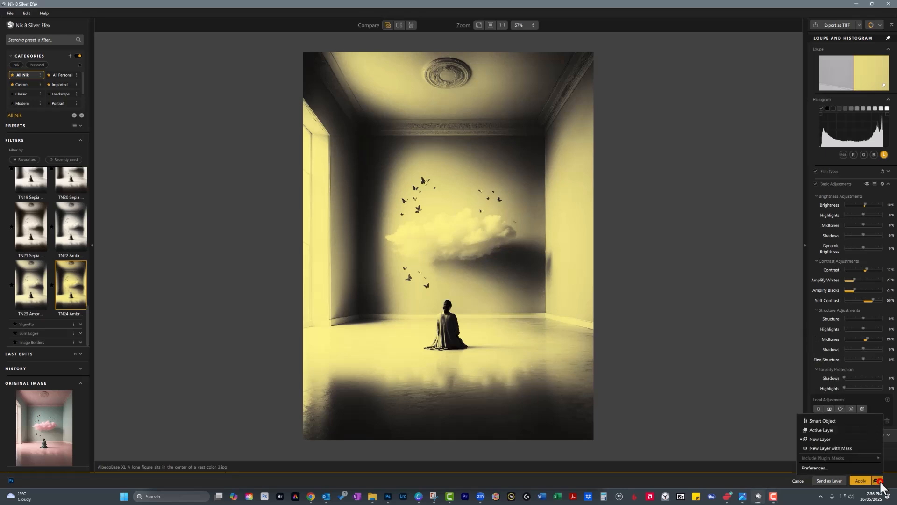